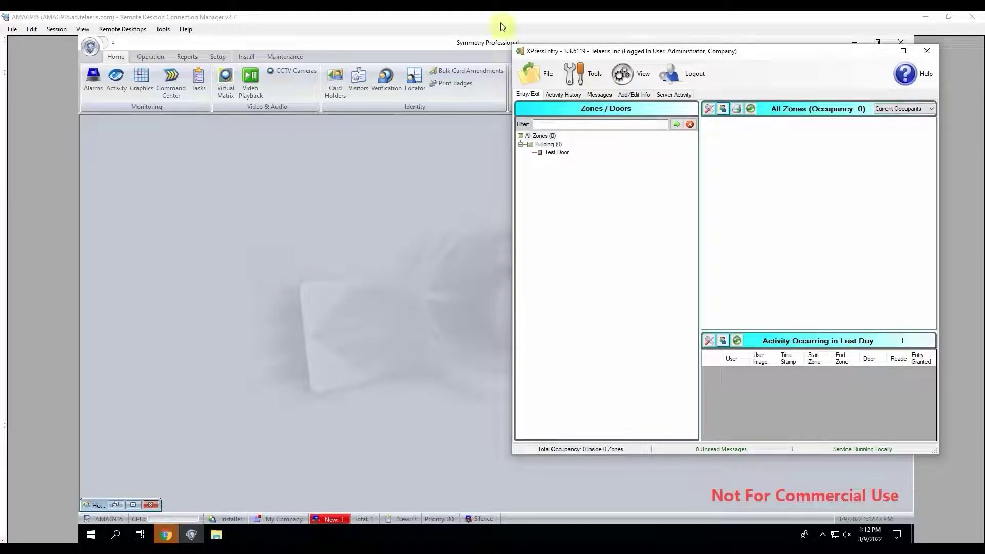
Place the XPressEntry window over the right side of Symmetry Professional
mouse_move(677, 54)
left_mouse_down()
mouse_move(587, 67)
mouse_move(684, 89)
left_mouse_up()
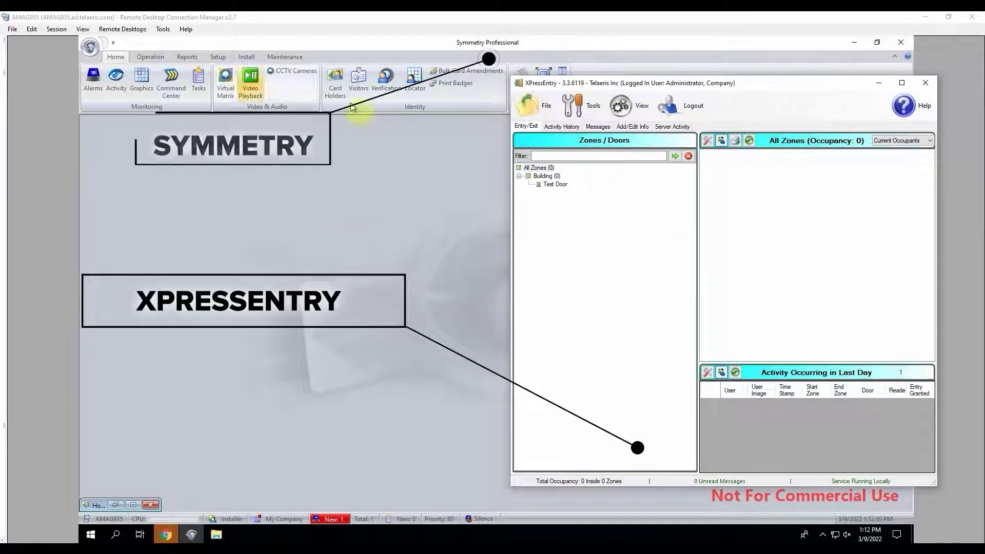
left_click_drag(653, 86, 670, 96)
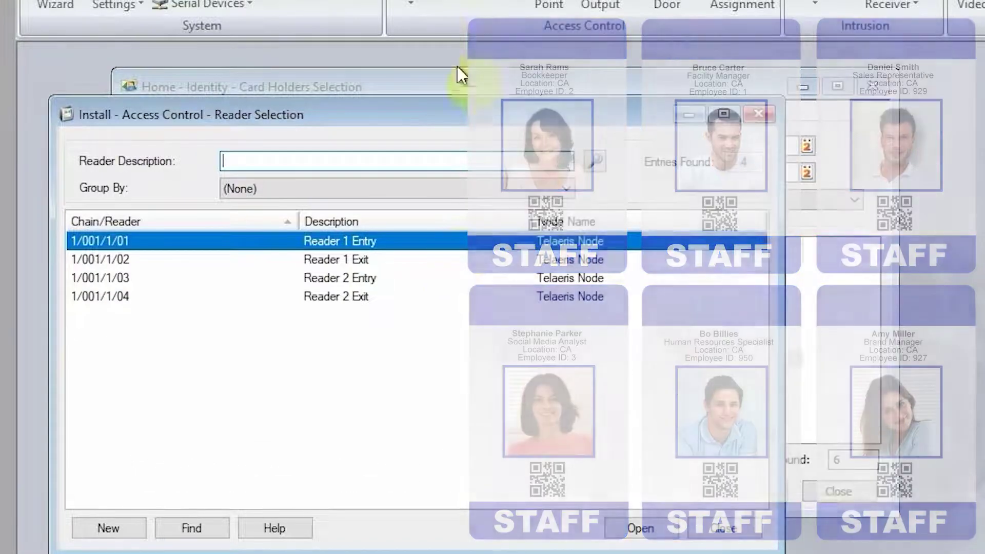
In Symmetry, list the LAN chains, then the Telaeris Node and its four readers
left_click(418, 6)
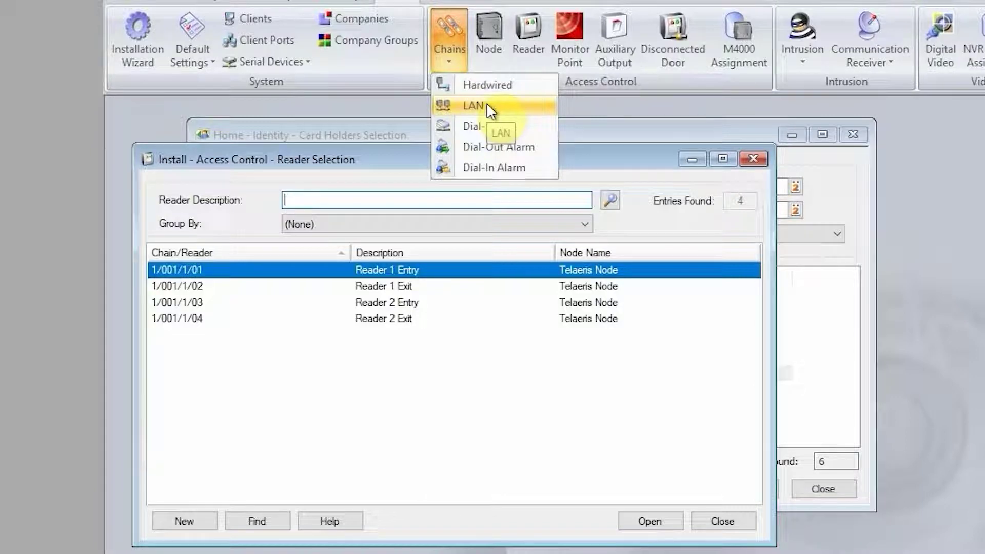
left_click(486, 105)
left_click(554, 205)
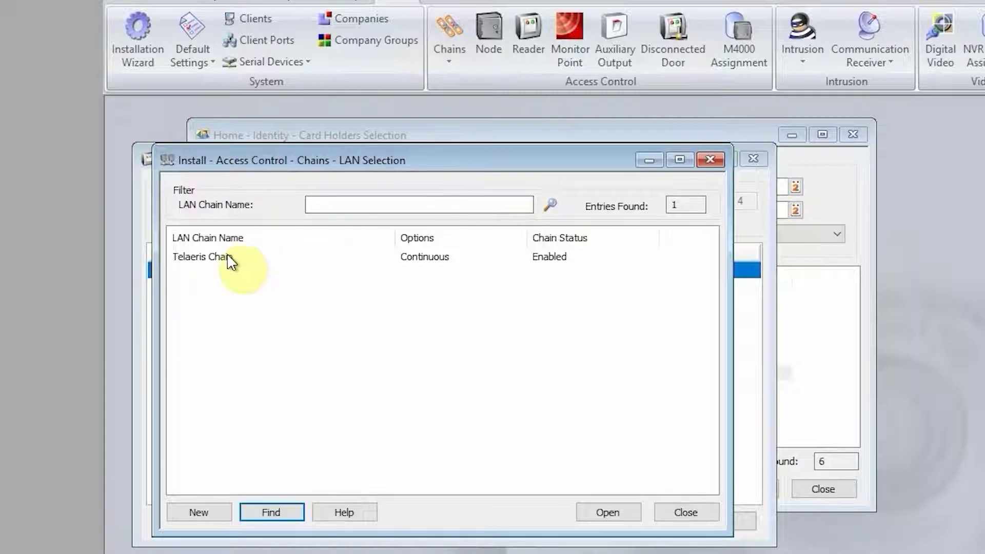
left_click(486, 49)
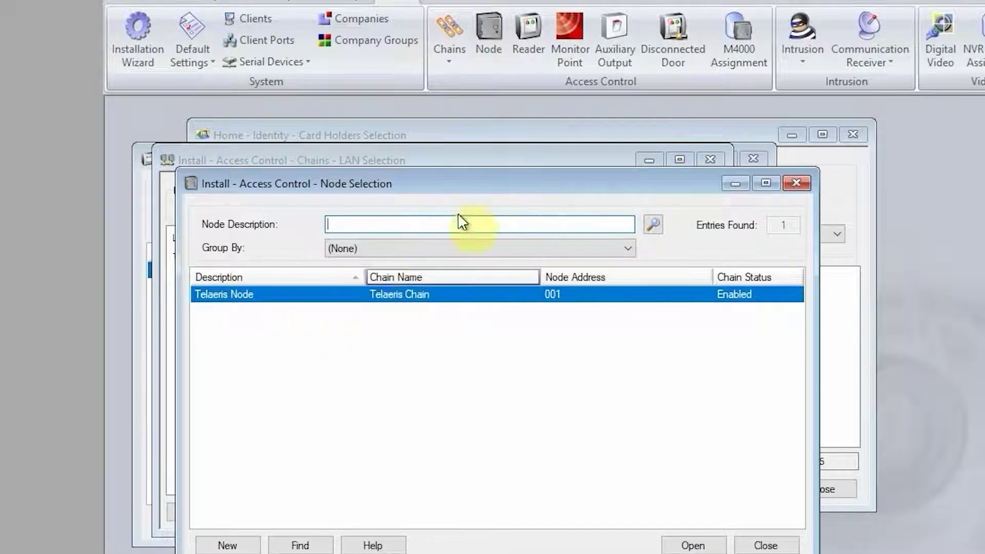
left_click(525, 38)
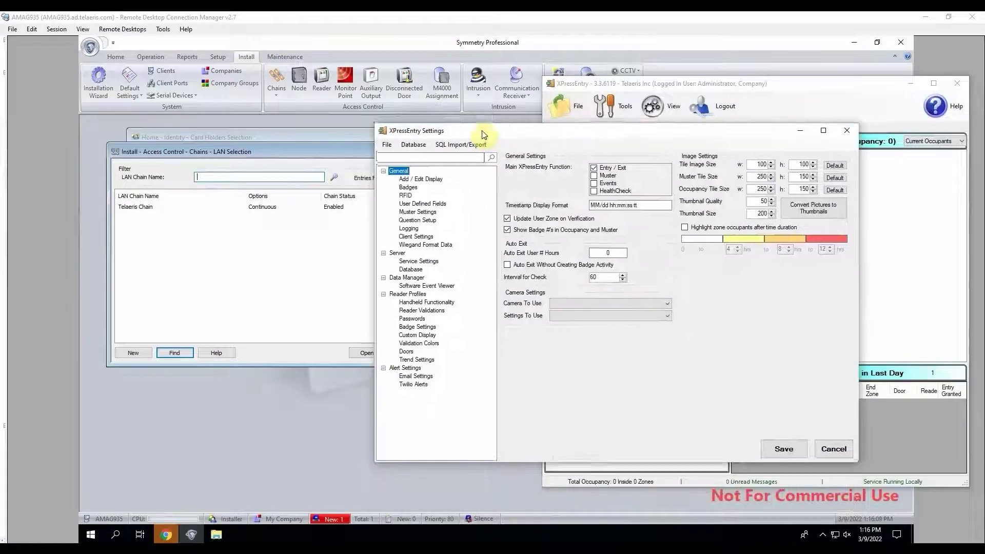
Enable XPressEntry's Data Manager with type AMAG and bring up the Amag Data Manager Setup
left_click_drag(591, 153, 705, 138)
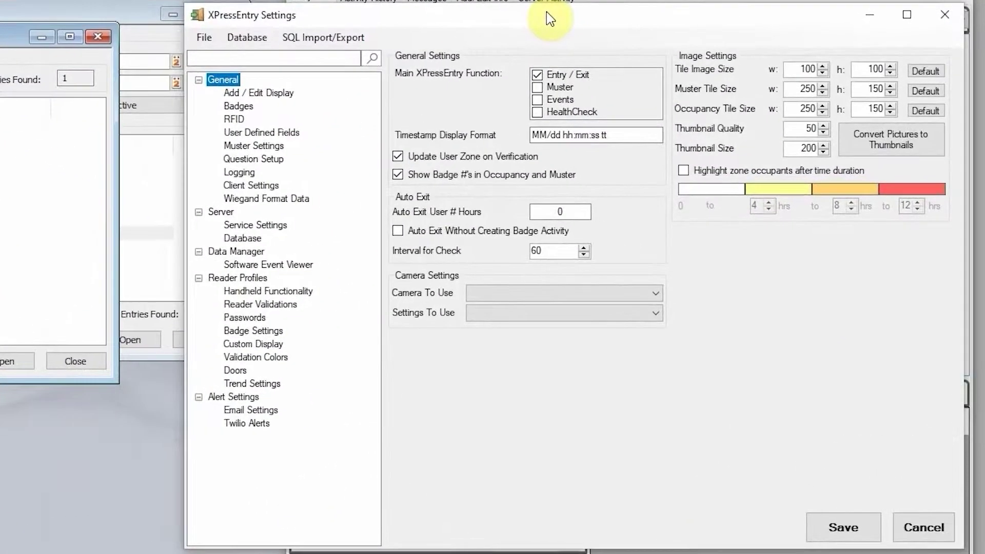
left_click(234, 252)
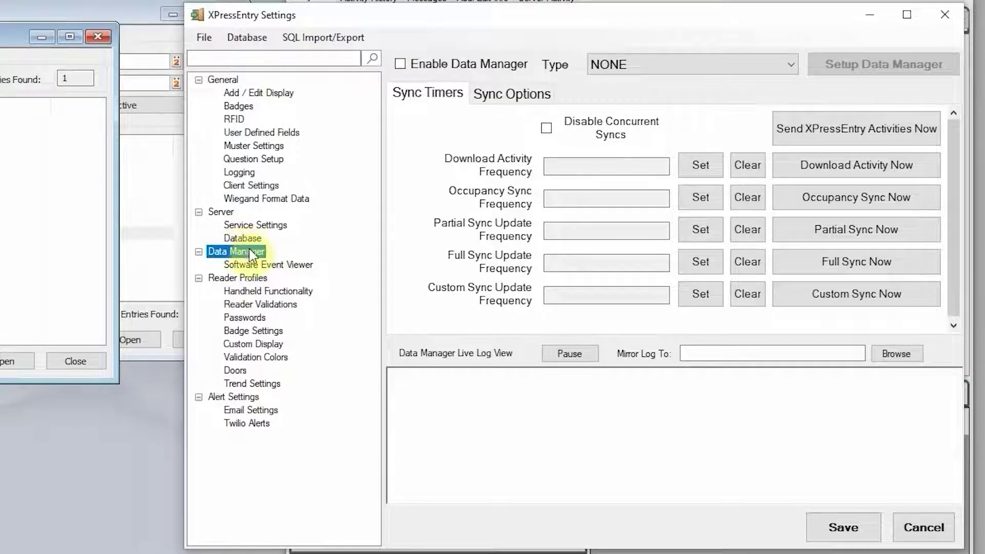
left_click(437, 64)
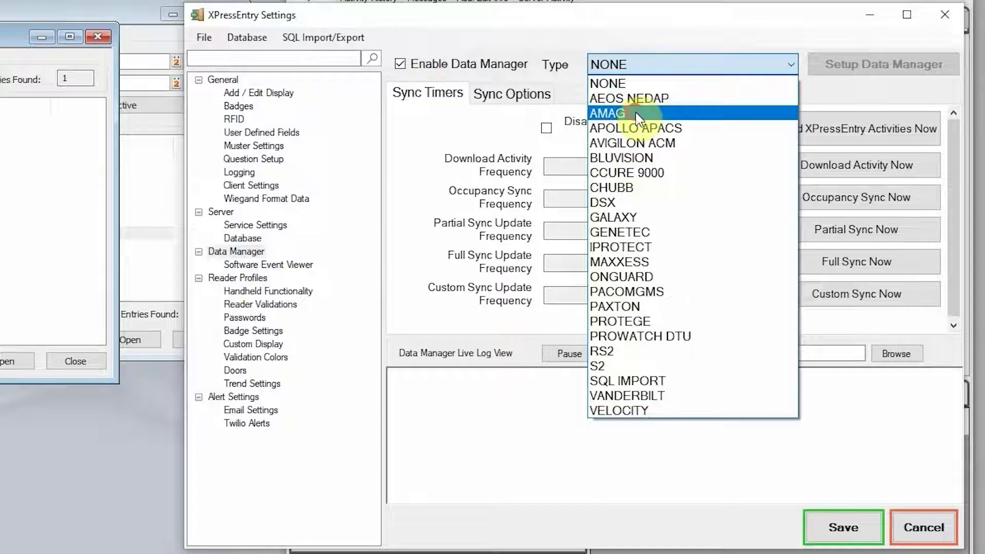
left_click(626, 110)
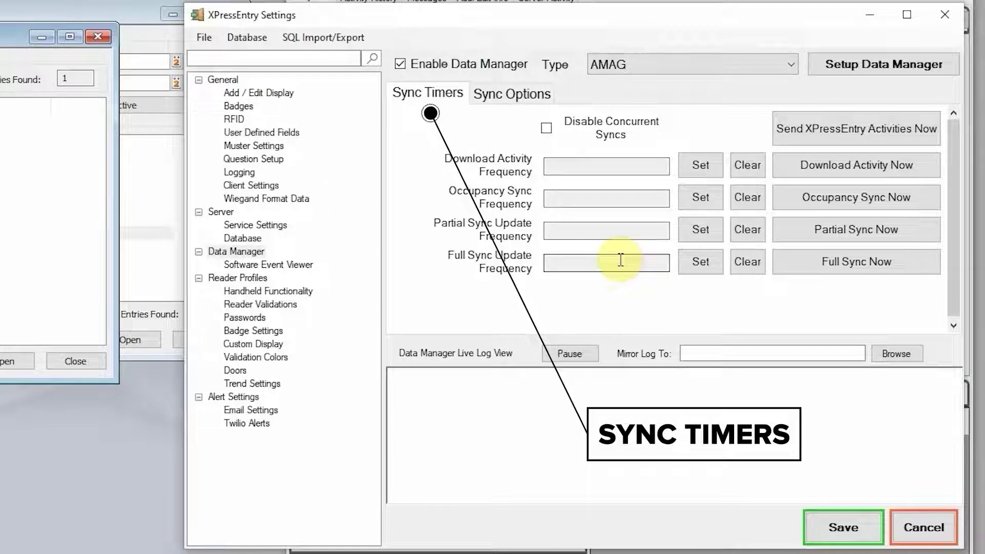
left_click(855, 72)
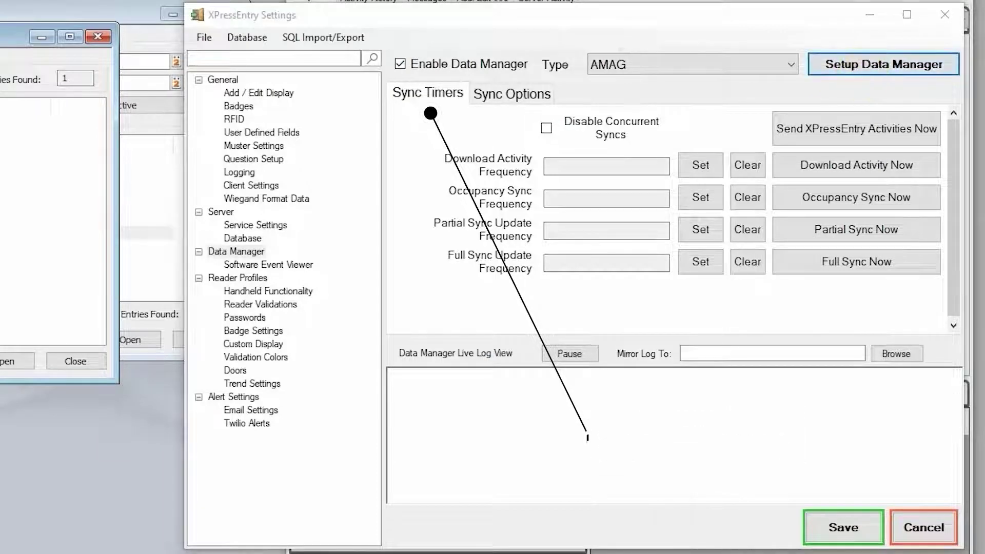
left_click_drag(400, 49, 352, 75)
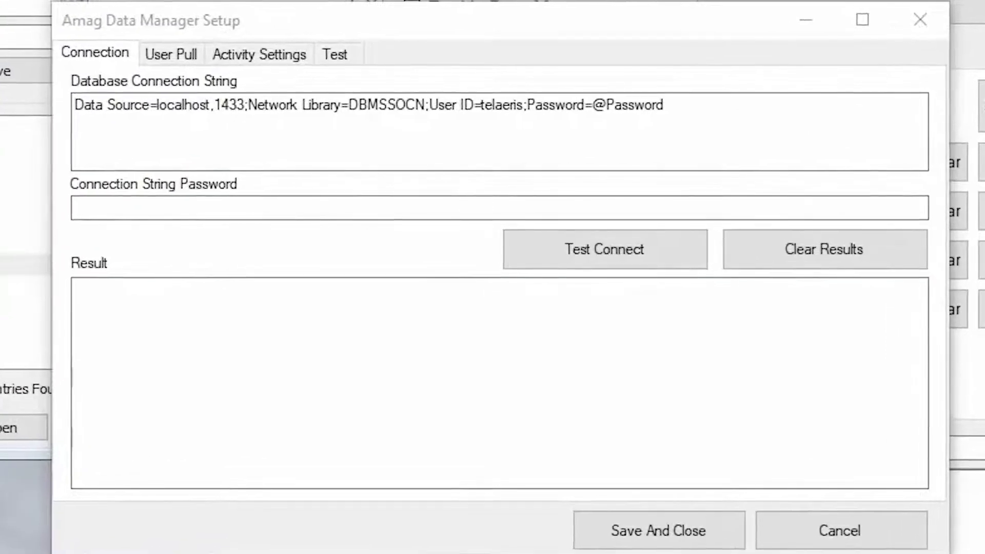
Paste a connection string targeting AMAG935.ad.telaeris.com,1433 and confirm it connects successfully
left_click(733, 108)
key("ctrl+a")
type("Data Source=AMAG935.ad.telaeris.com,1433;Network Library=DBMSSOCN;Trusted_Connection=True;")
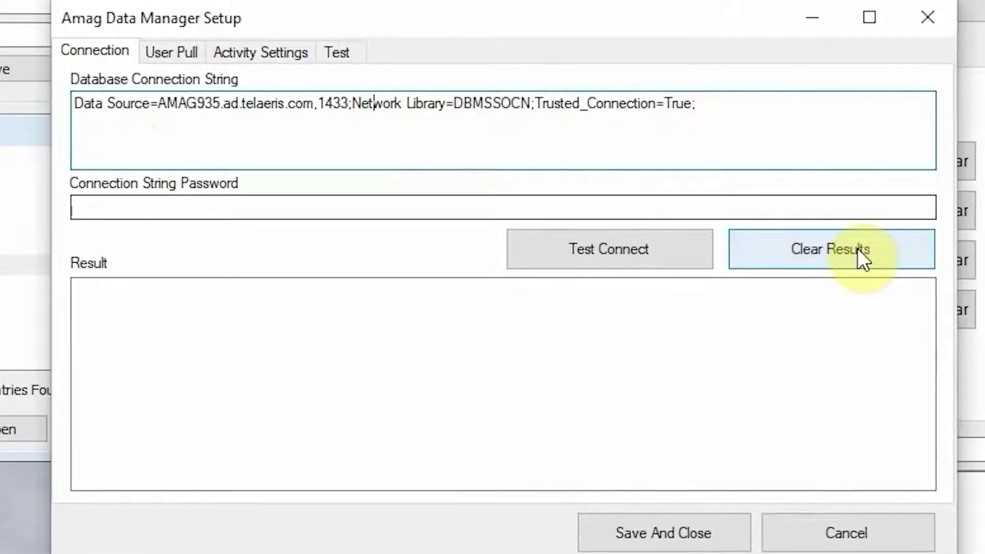
left_click(643, 261)
left_click_drag(404, 309, 73, 292)
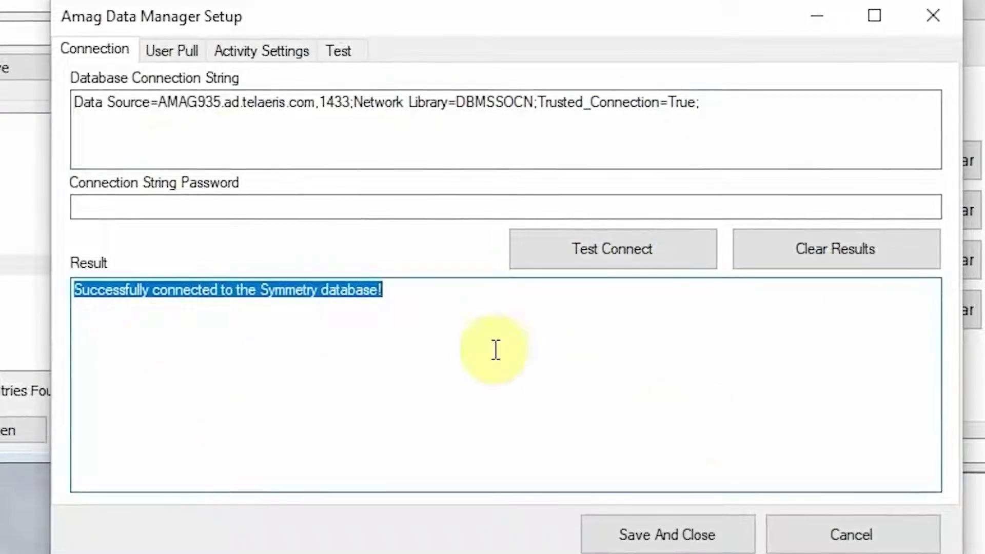
left_click(187, 51)
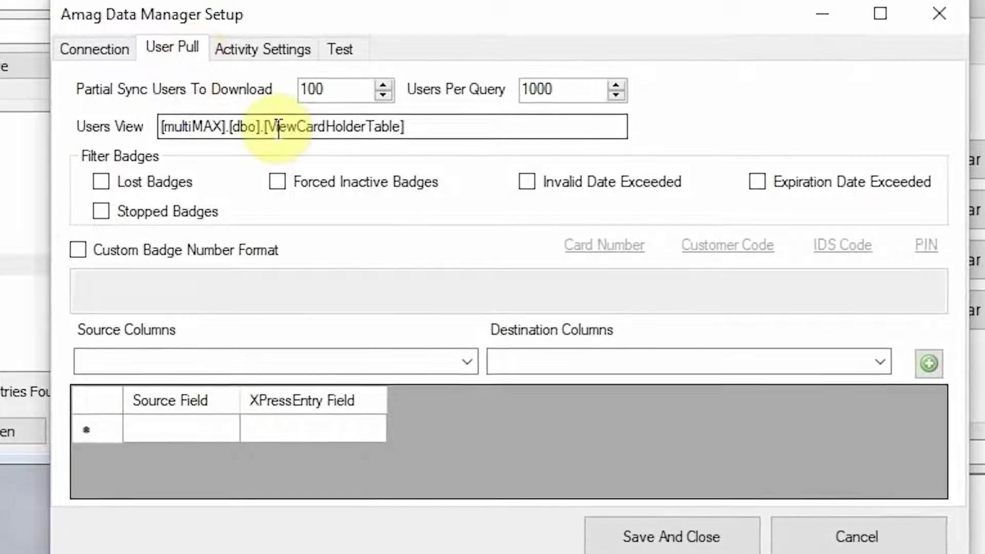
Set the AMAG Software Edition to Professional 9 and save and close the setup
left_click_drag(473, 125, 43, 117)
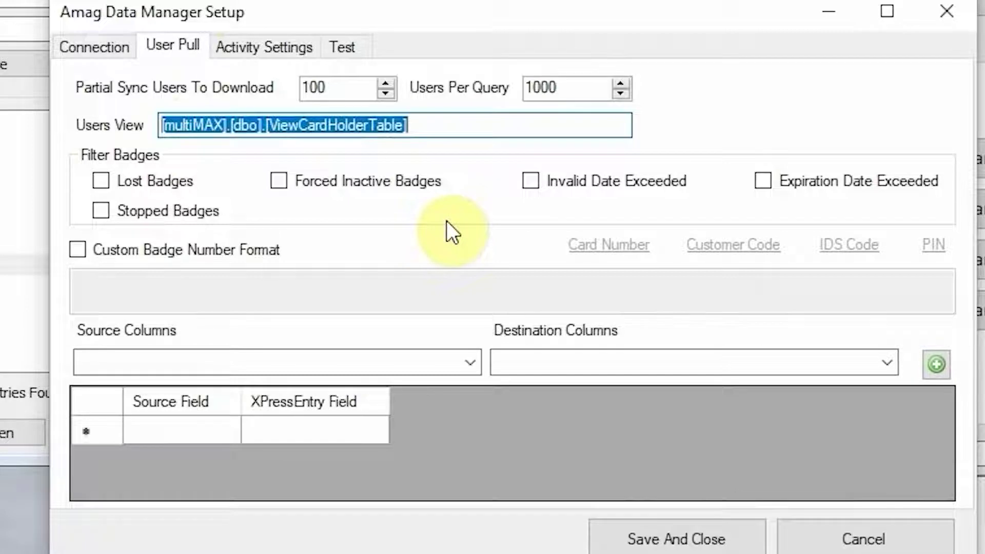
left_click(289, 51)
left_click(932, 353)
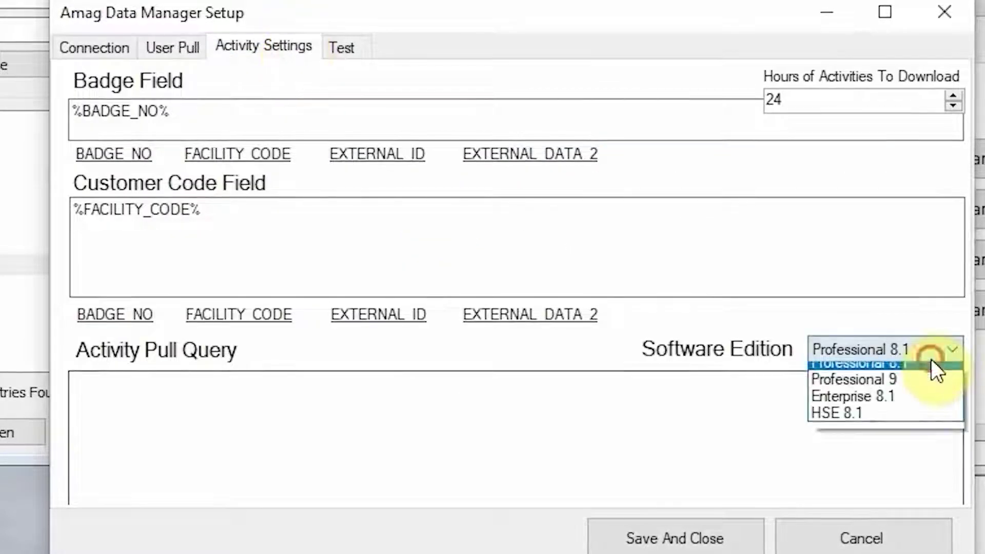
left_click(908, 389)
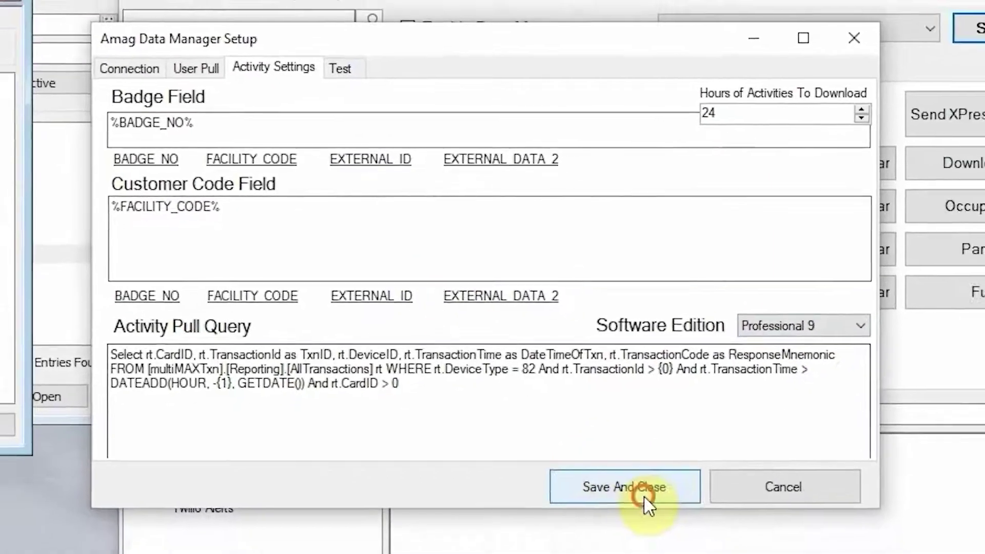
left_click(667, 530)
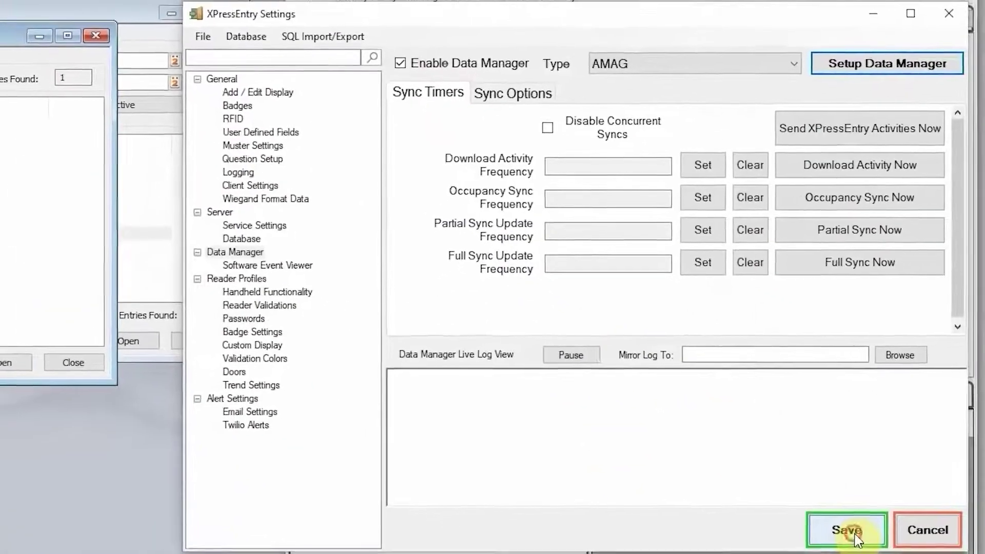
Save the settings and full-sync 6 users, 6 badges, 4 time codes and 4 readers
left_click(844, 524)
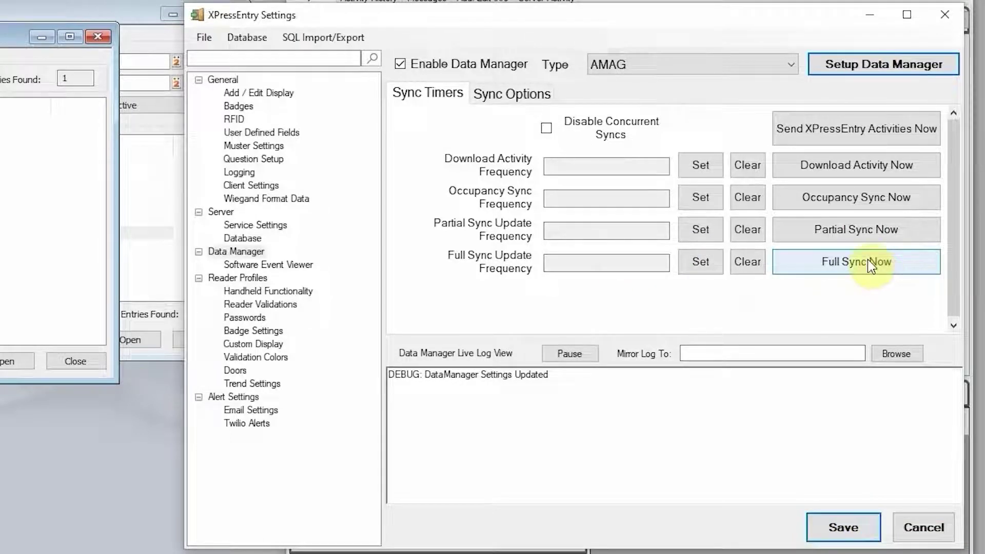
left_click(900, 271)
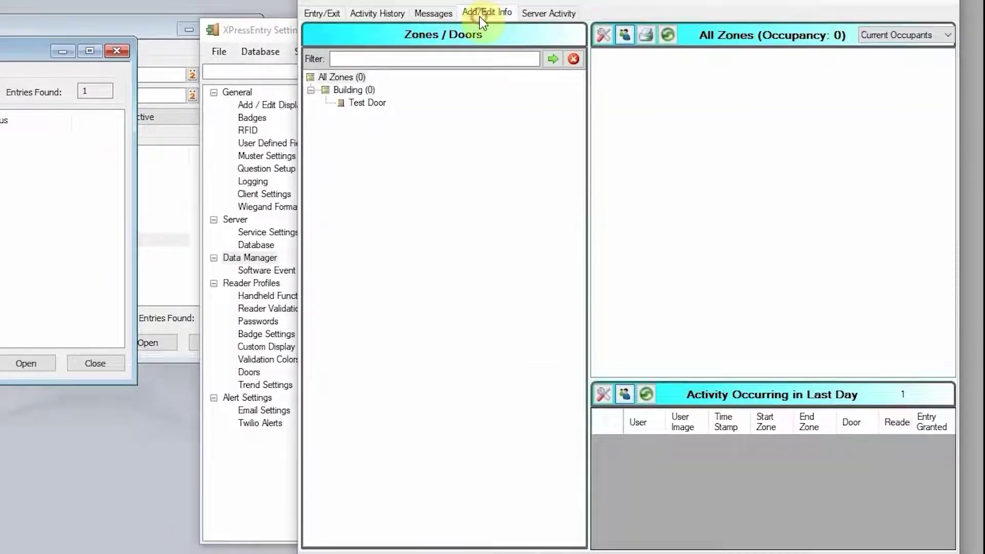
left_click(479, 16)
left_click(353, 76)
left_click(352, 87)
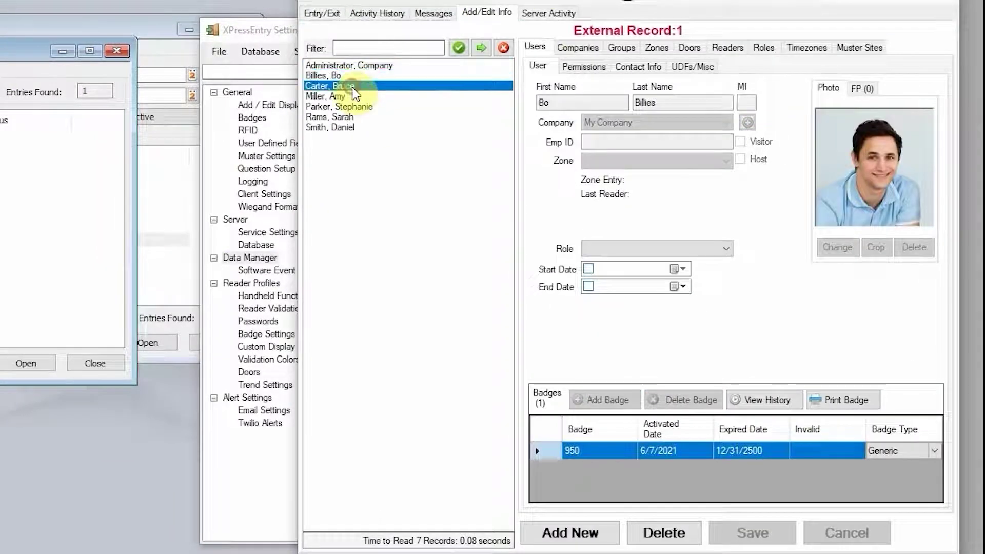
left_click(350, 97)
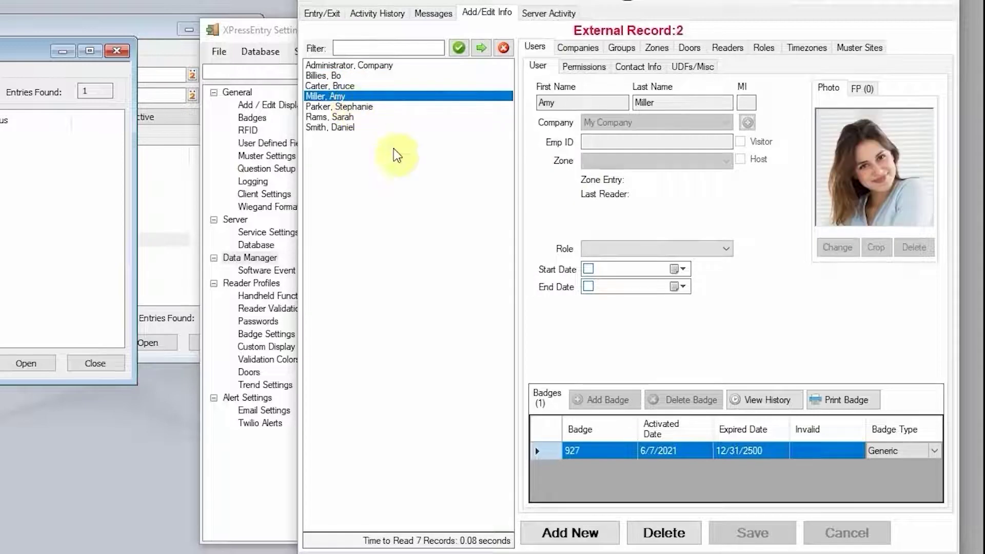
double_click(667, 102)
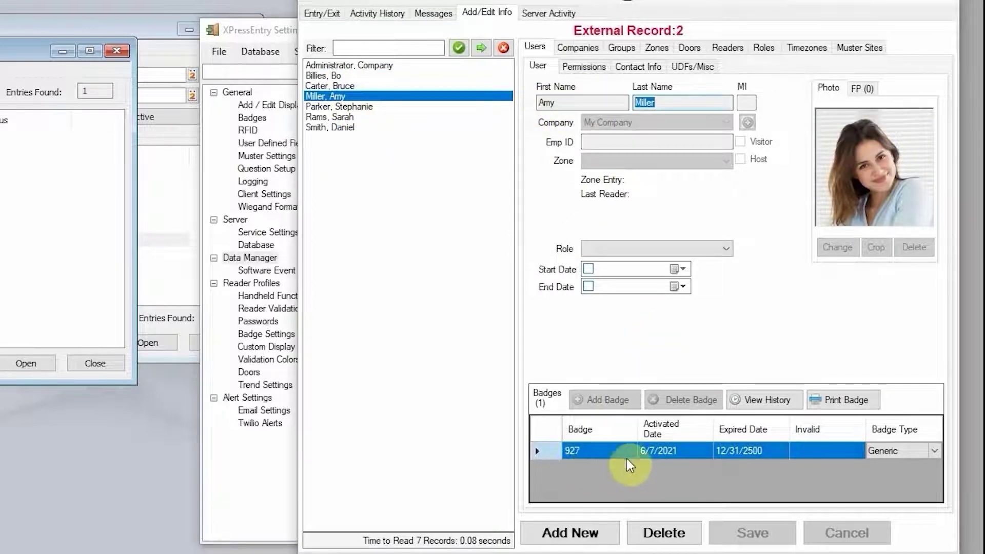
left_click(621, 47)
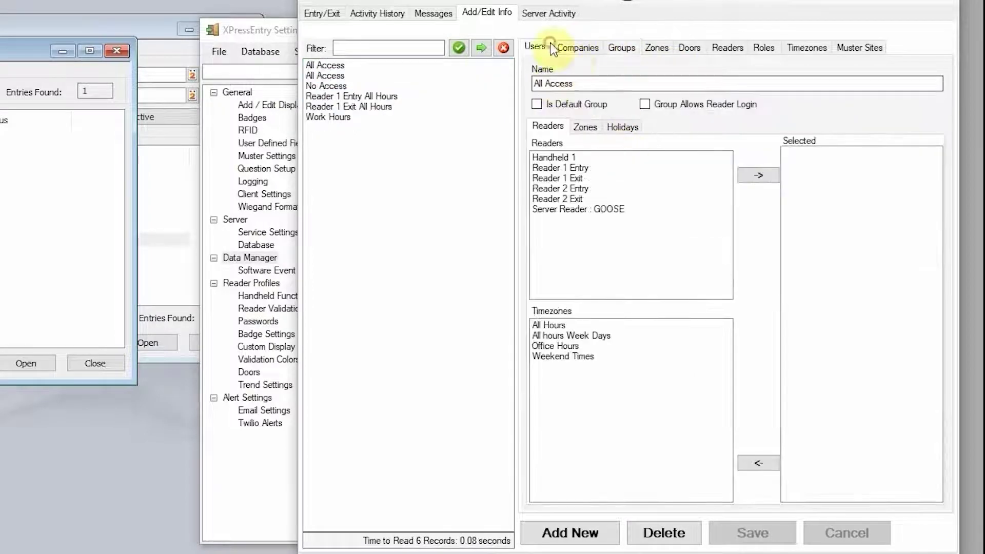
left_click(329, 76)
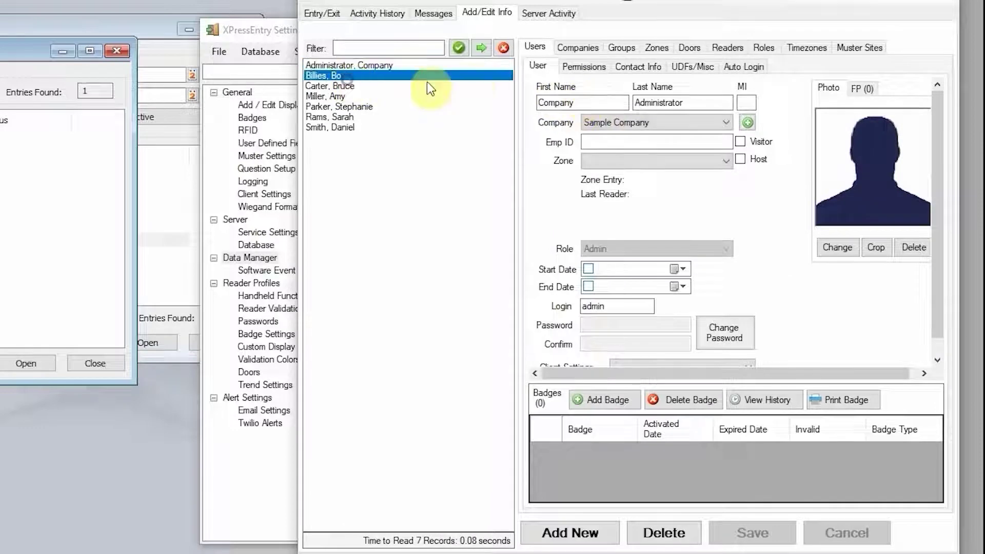
left_click(580, 67)
left_click(406, 97)
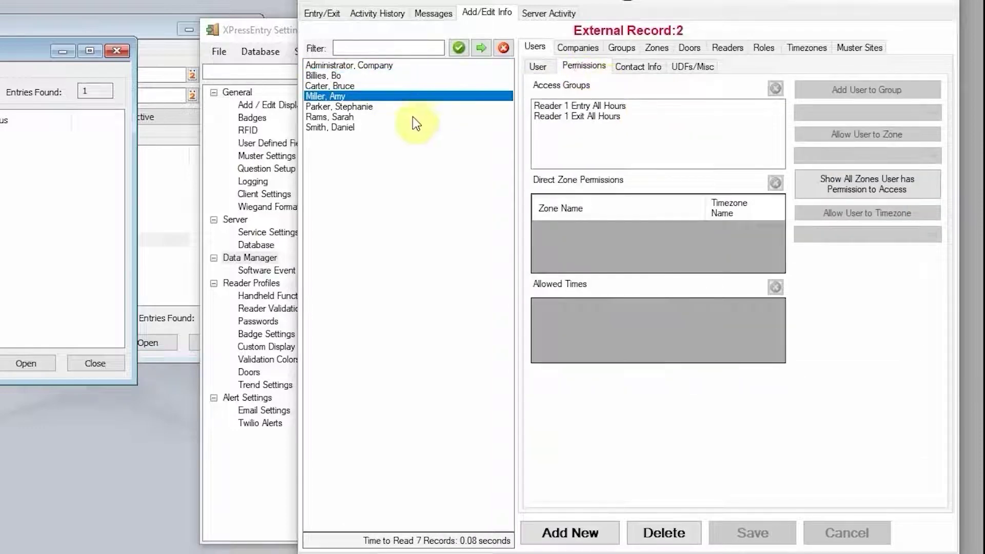
left_click(374, 117)
left_click(371, 107)
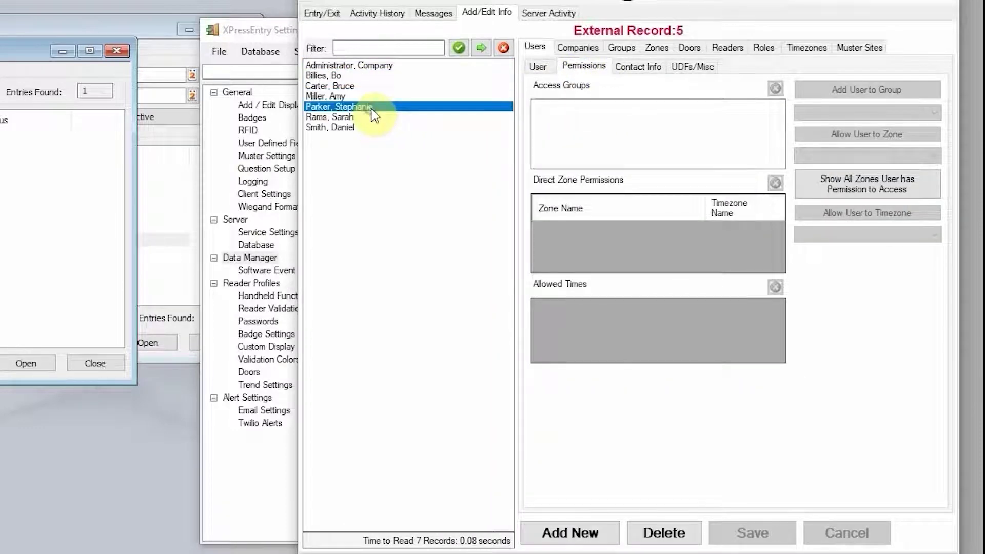
left_click(370, 117)
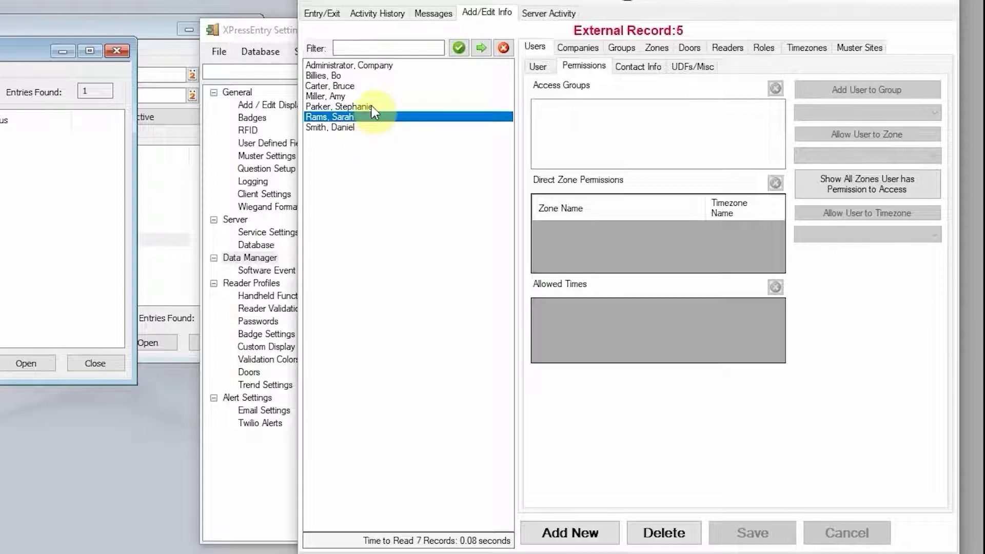
left_click(373, 108)
left_click(389, 97)
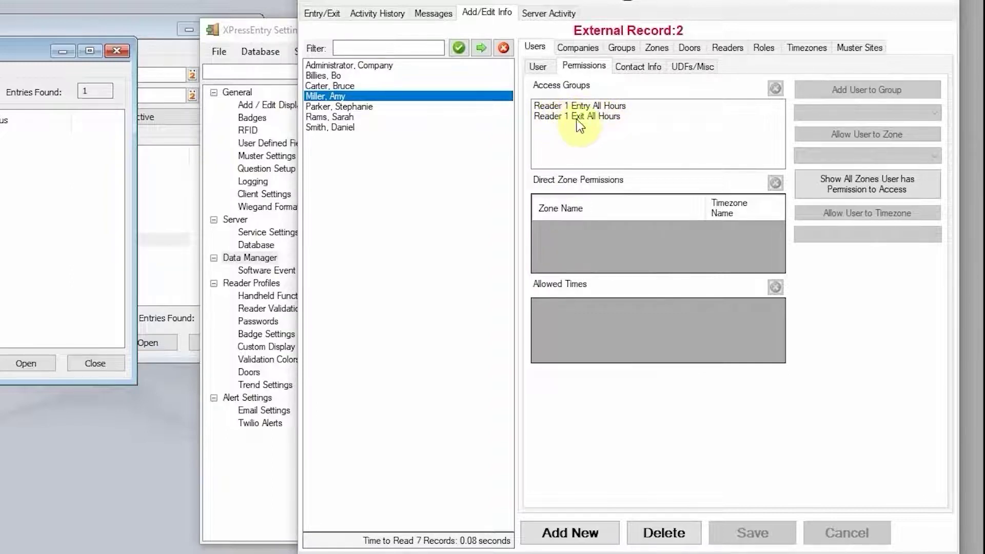
left_click(362, 86)
left_click(366, 76)
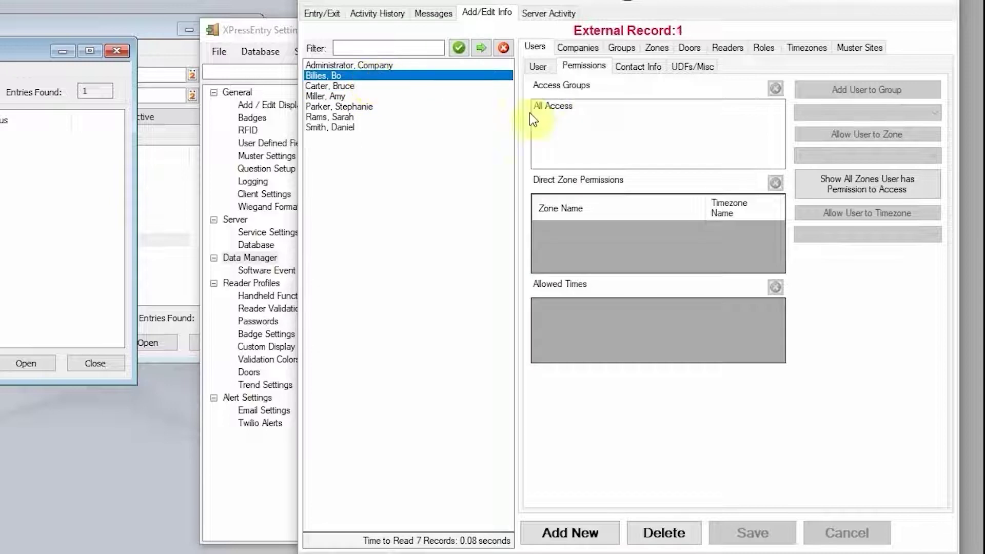
left_click(549, 111)
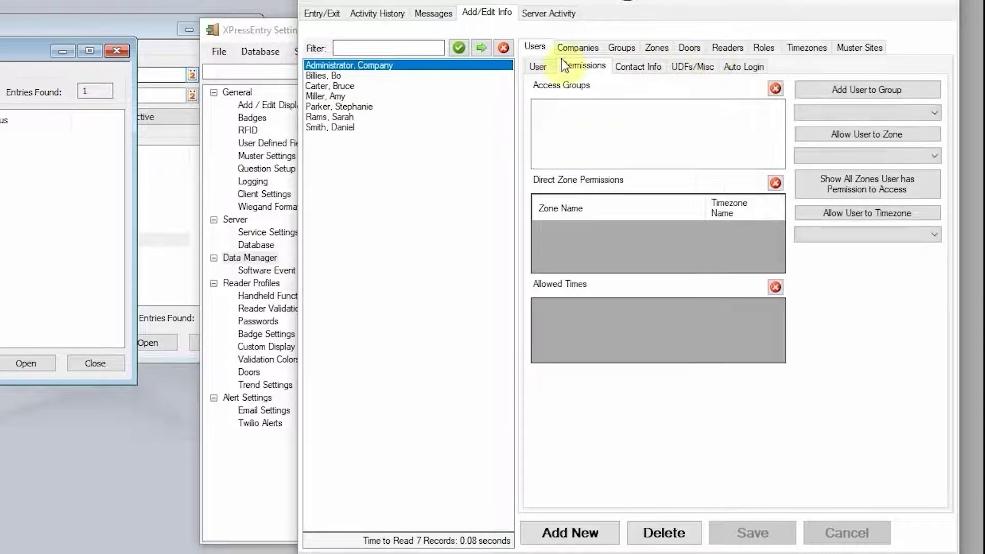
left_click(537, 65)
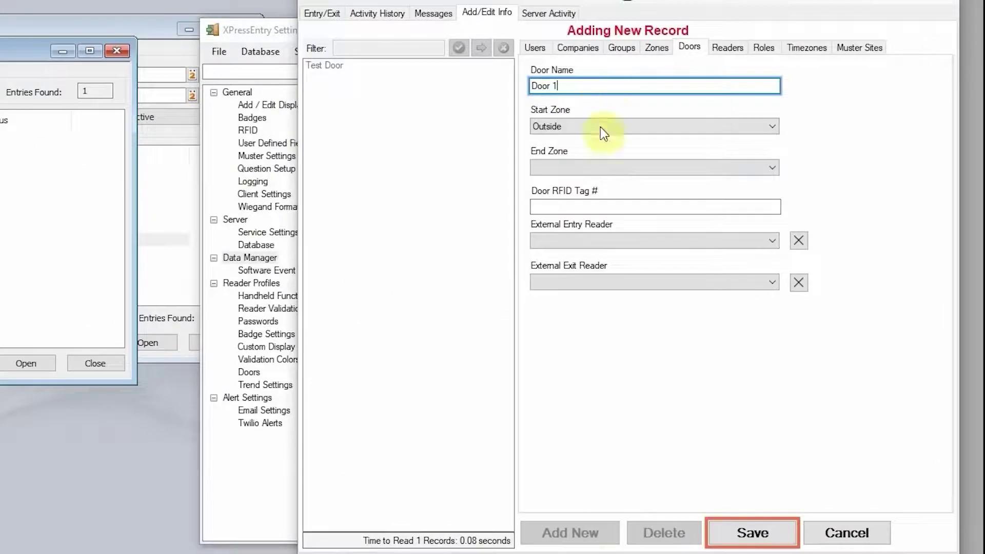
Save Door 1 with end zone Building and readers Reader 1 Entry and Reader 1 Exit
left_click(602, 168)
left_click(572, 180)
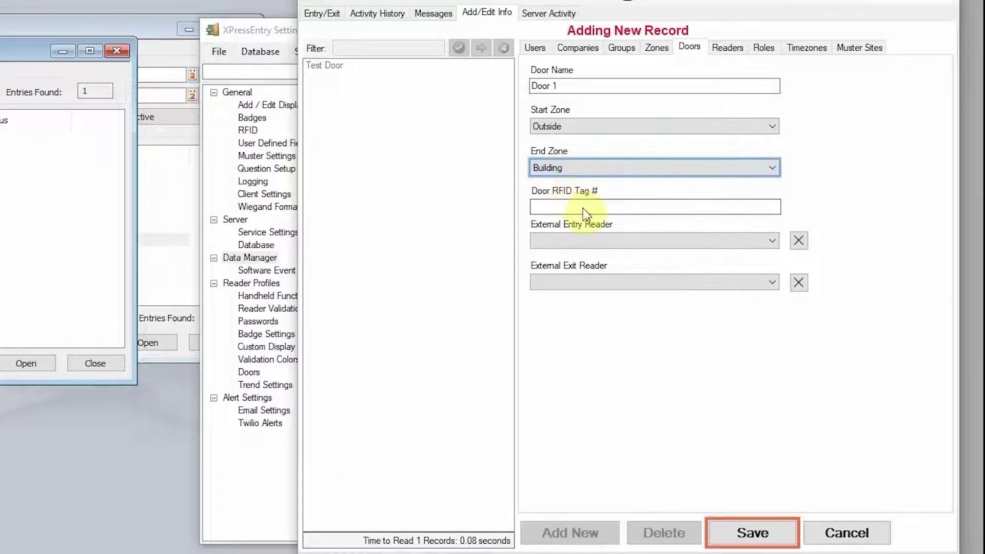
left_click(579, 239)
left_click(577, 254)
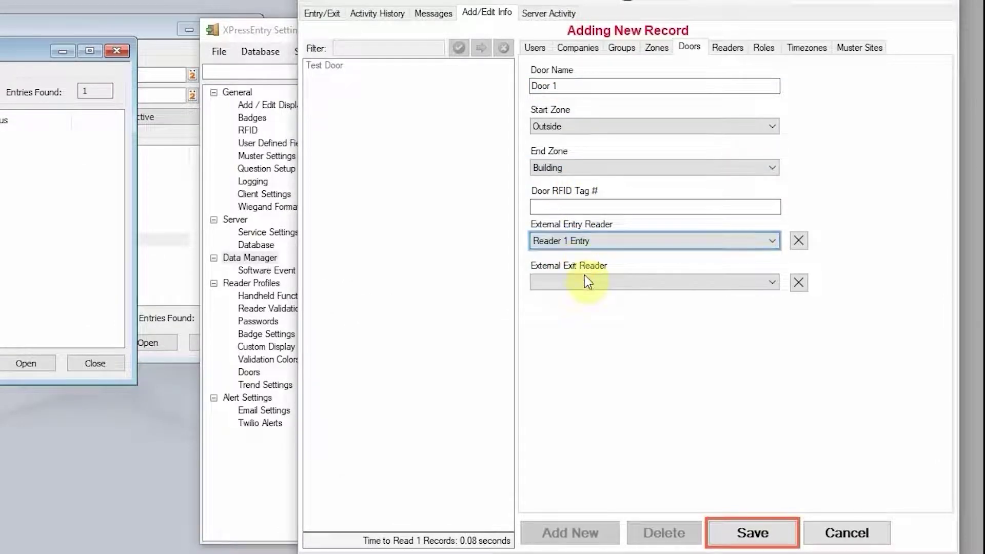
left_click(584, 281)
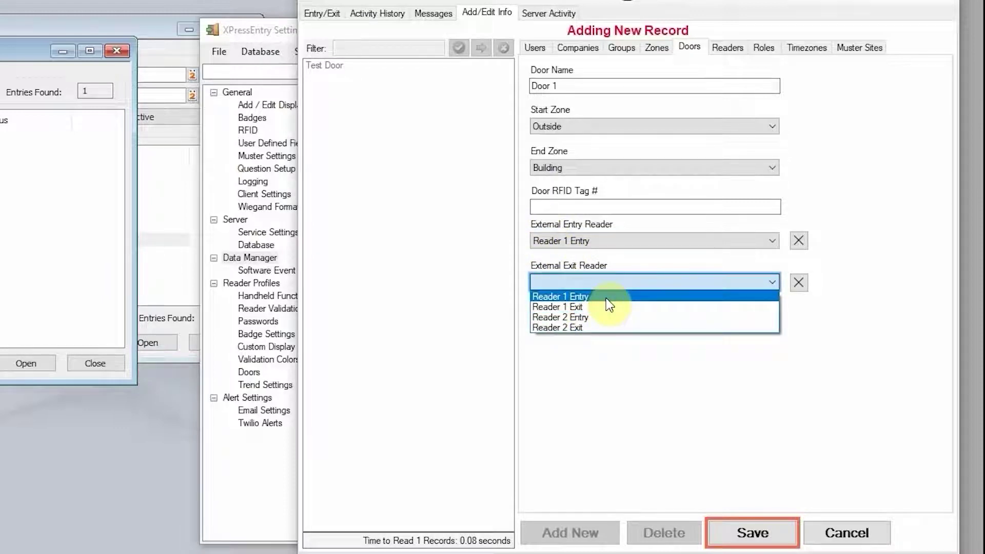
left_click(594, 308)
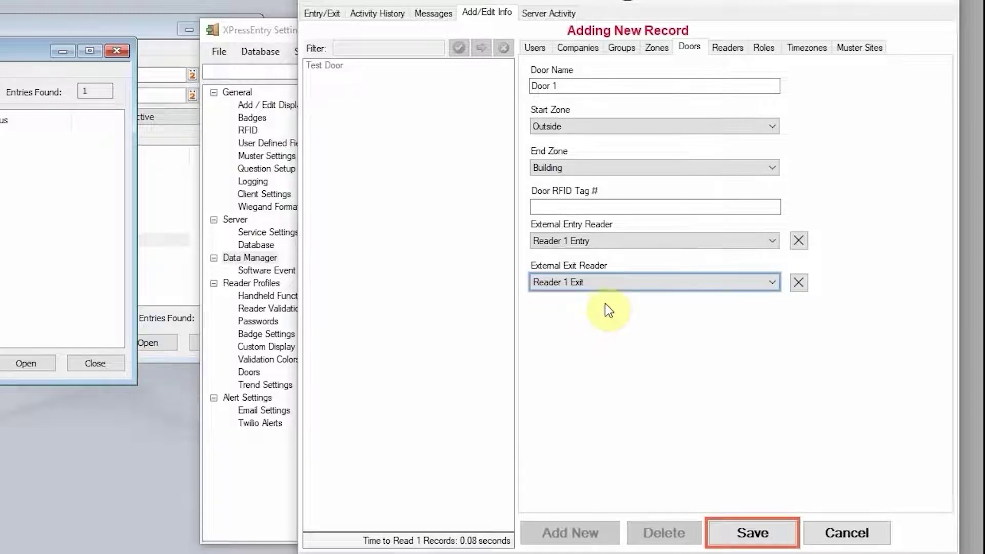
left_click(758, 532)
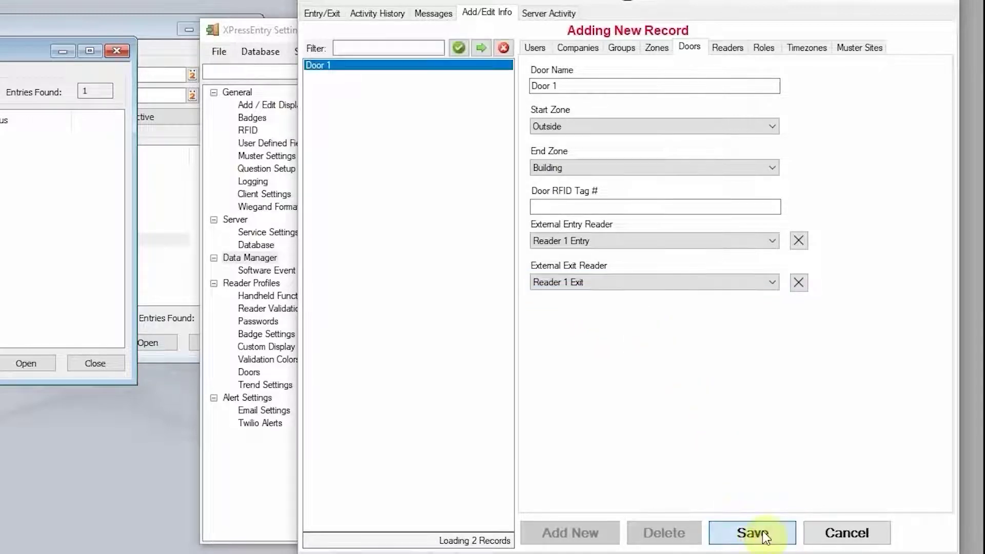
left_click(588, 532)
type("D")
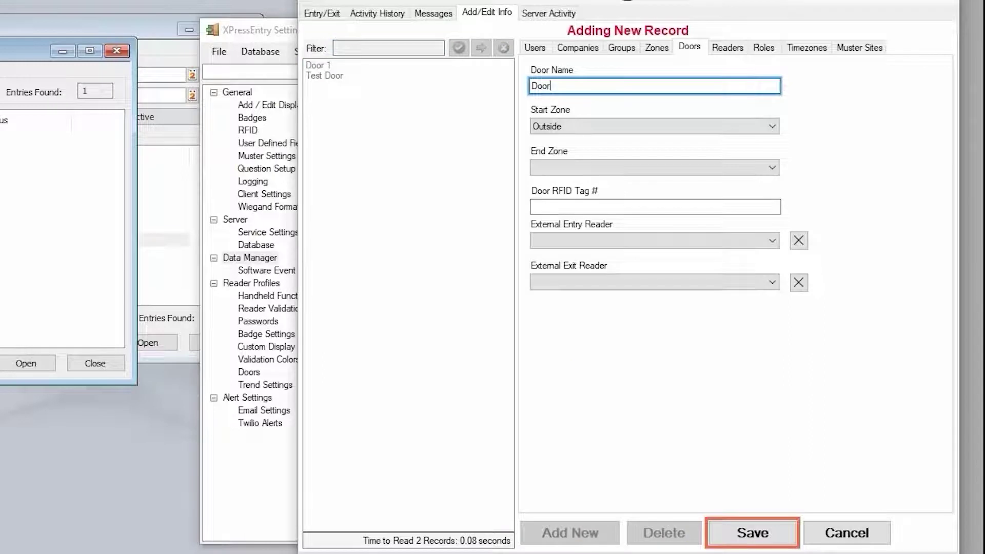
Save Door 2 with end zone Building and readers Reader 2 Entry and Reader 2 Exit
left_click(558, 165)
left_click(560, 181)
left_click(590, 240)
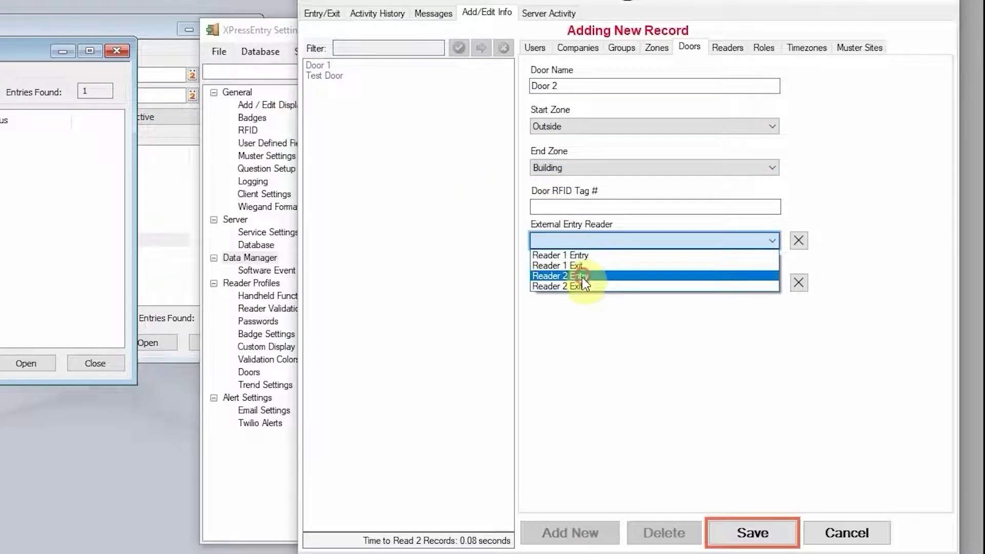
left_click(585, 276)
left_click(588, 282)
left_click(590, 326)
left_click(755, 526)
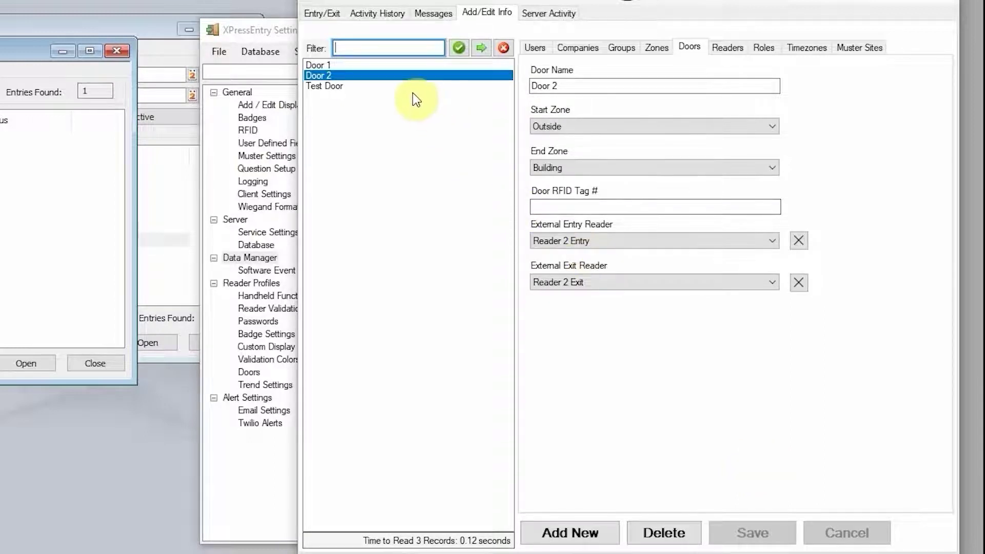
left_click(384, 65)
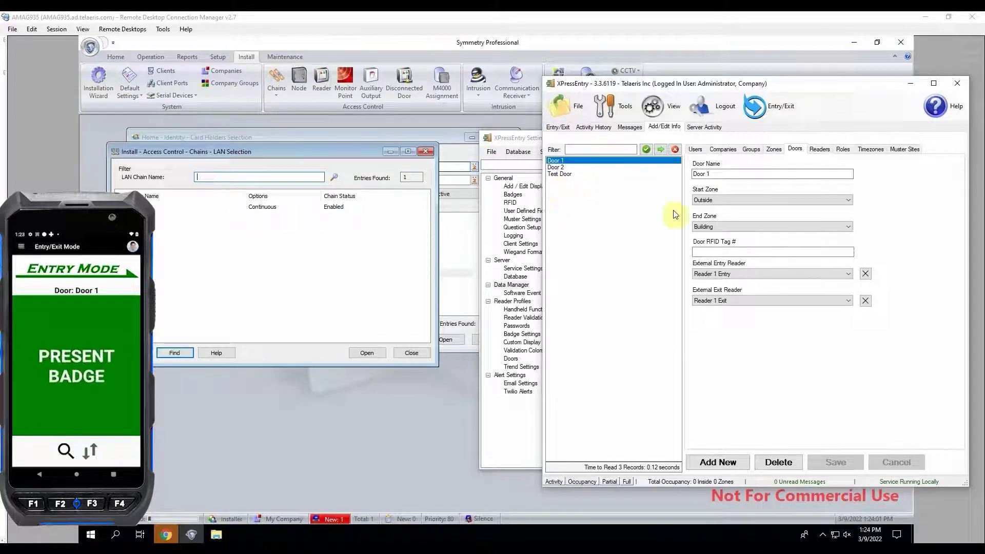
Close the selection dialog and open Symmetry's Activity monitor with its History of events
left_click(564, 128)
left_click_drag(781, 86, 758, 75)
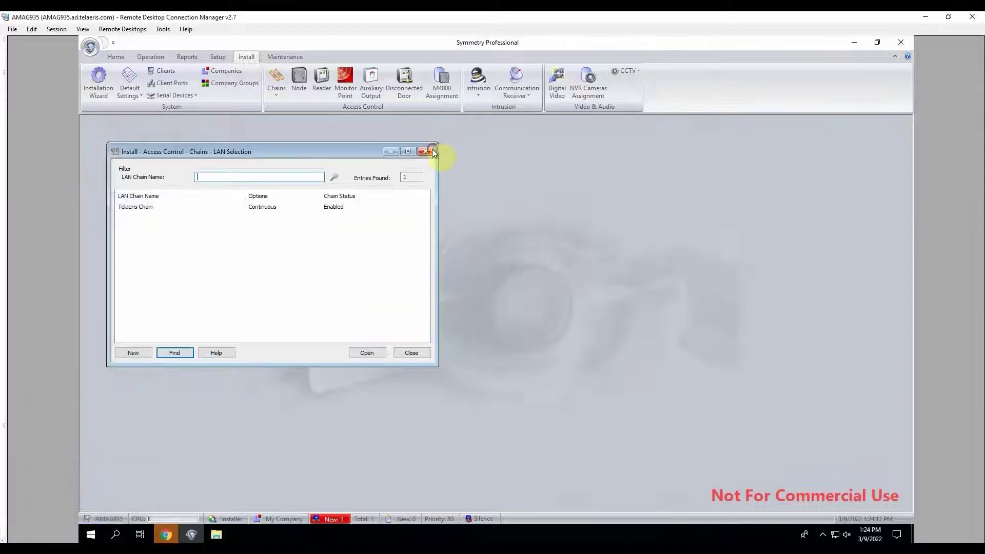
left_click(425, 151)
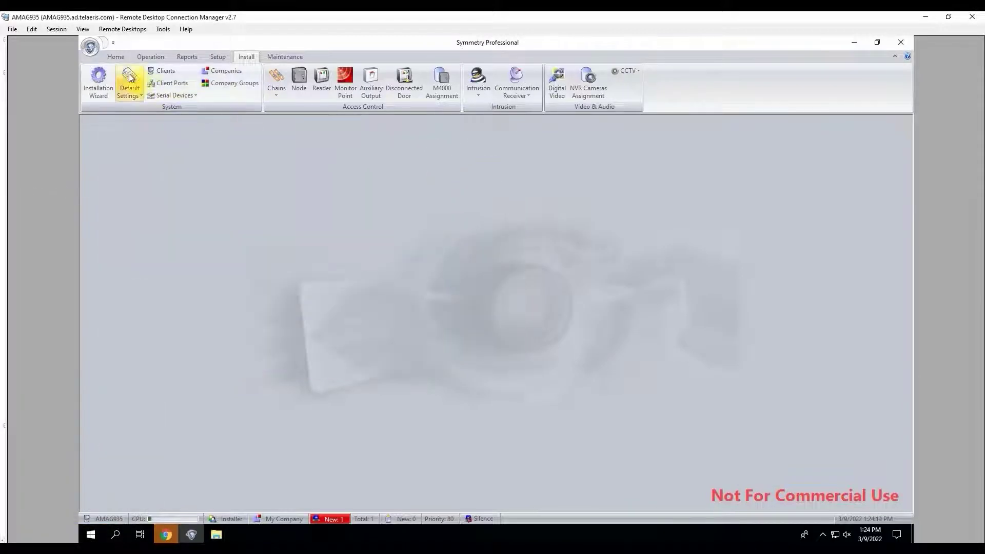
left_click(117, 57)
left_click(116, 78)
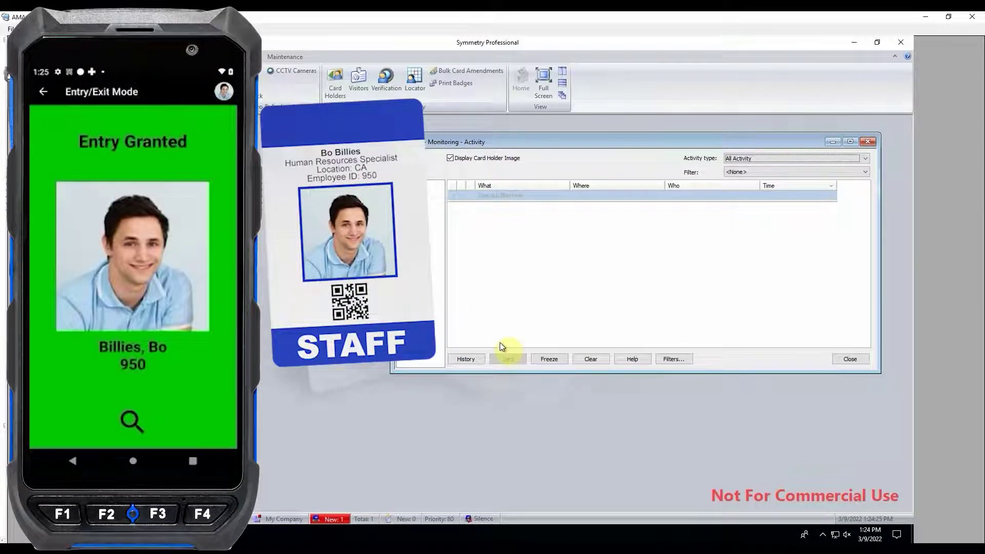
left_click(465, 359)
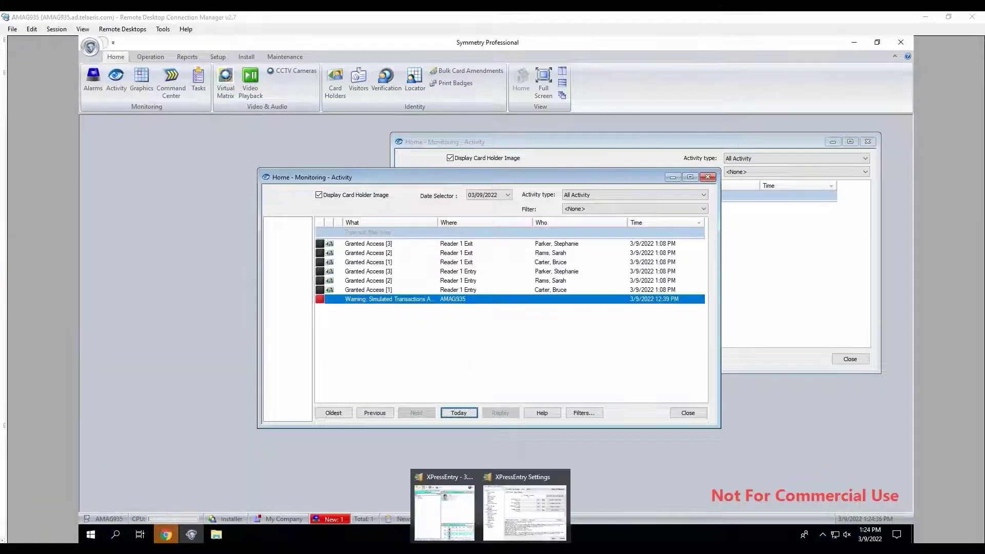
Turn on Push XPressEntry Activities to Data Manager and save the sync settings
left_click(524, 512)
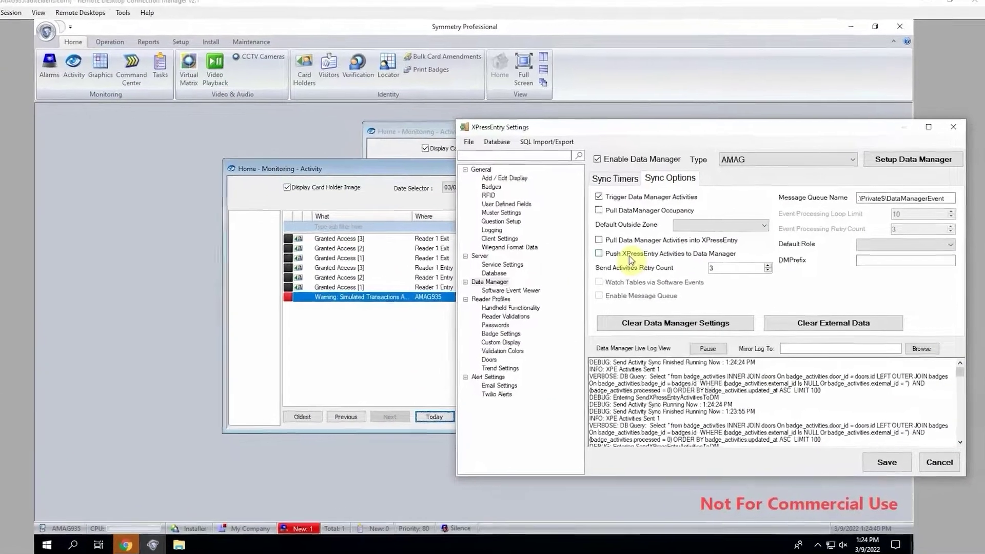
left_click(631, 258)
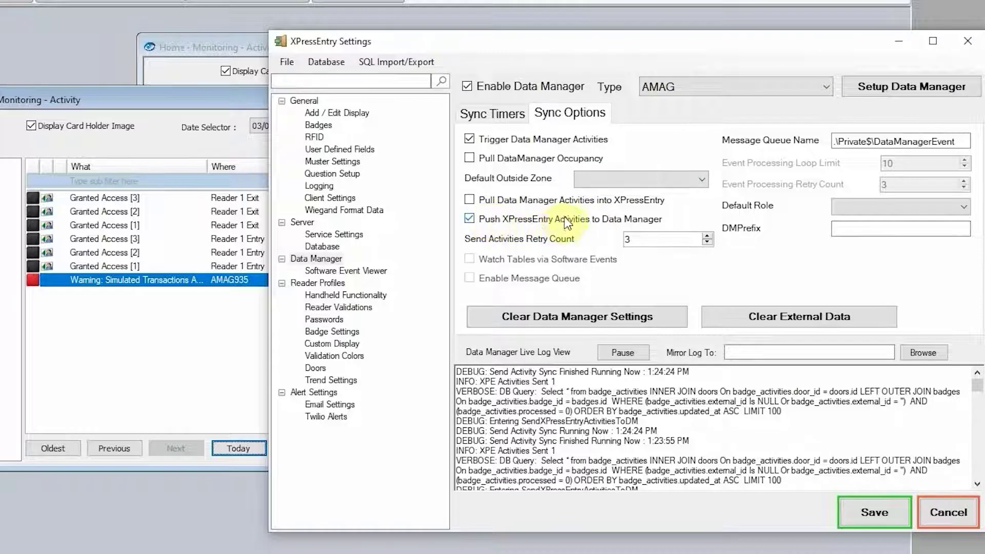
left_click(882, 514)
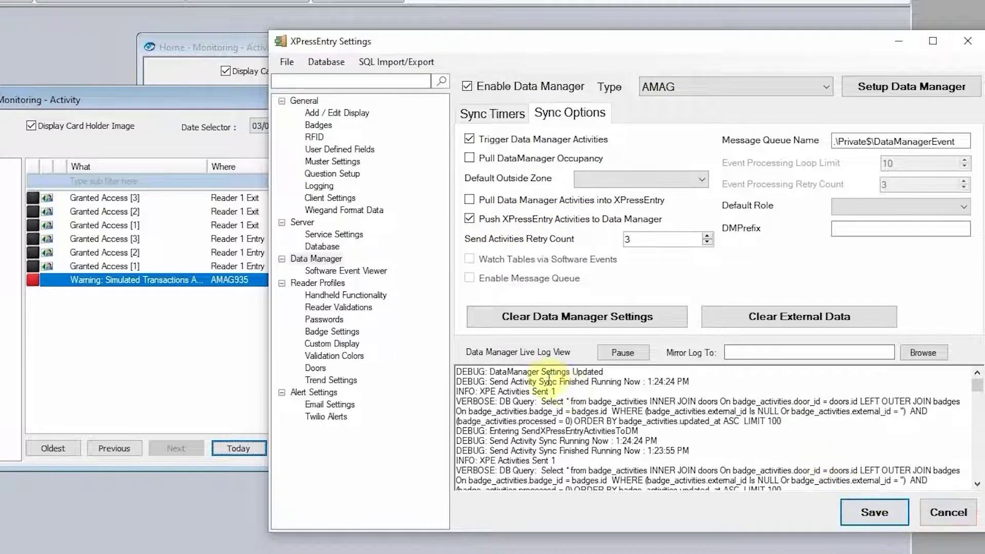
left_click(502, 112)
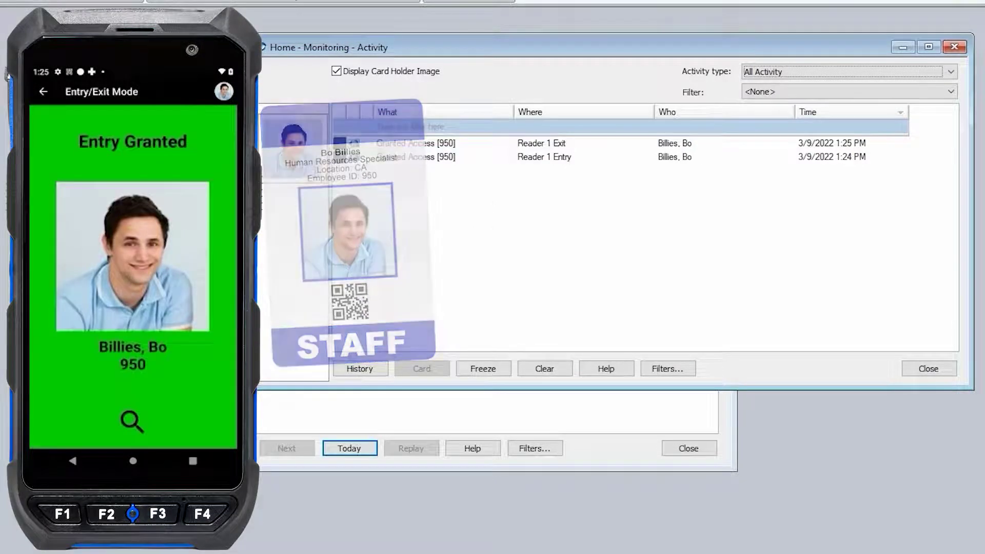
Review the latest XPressEntry occupancy records, then confirm Symmetry's activity lists the newest Reader 1 Entry grant
left_click(329, 543)
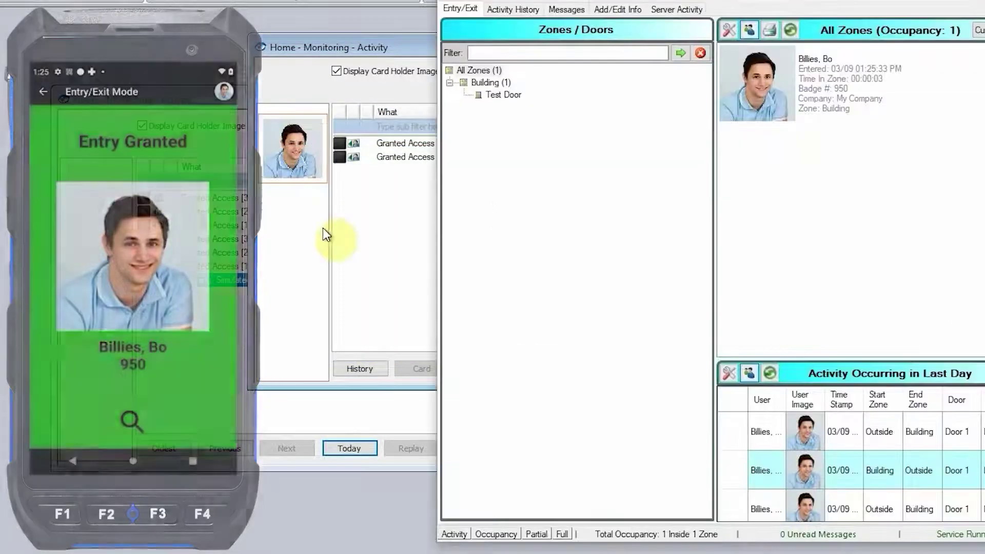
left_click(879, 432)
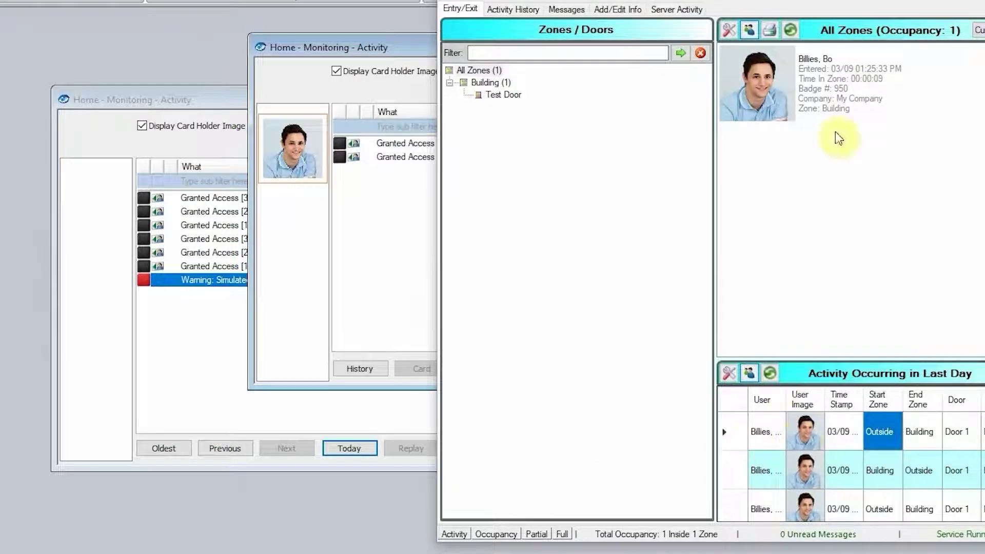
left_click(739, 436)
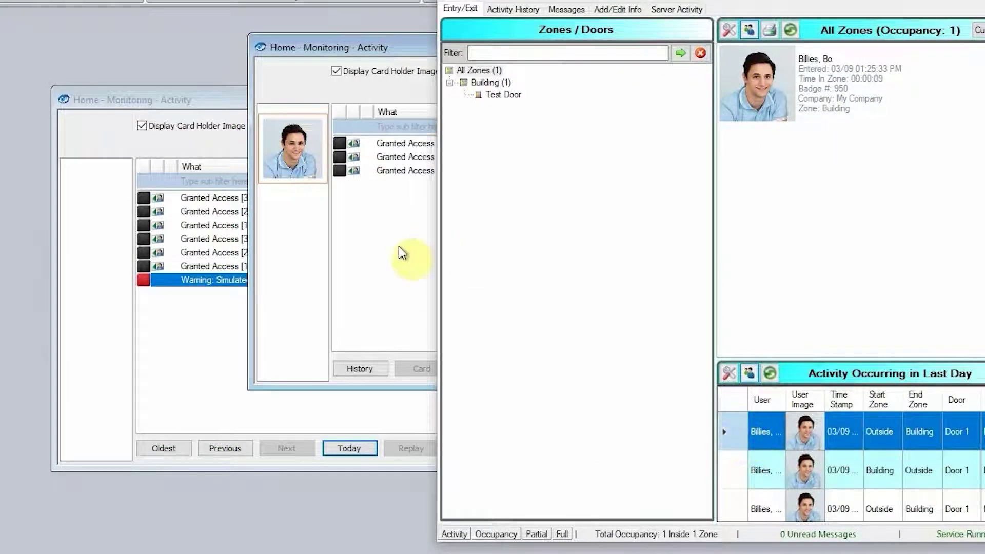
left_click(426, 239)
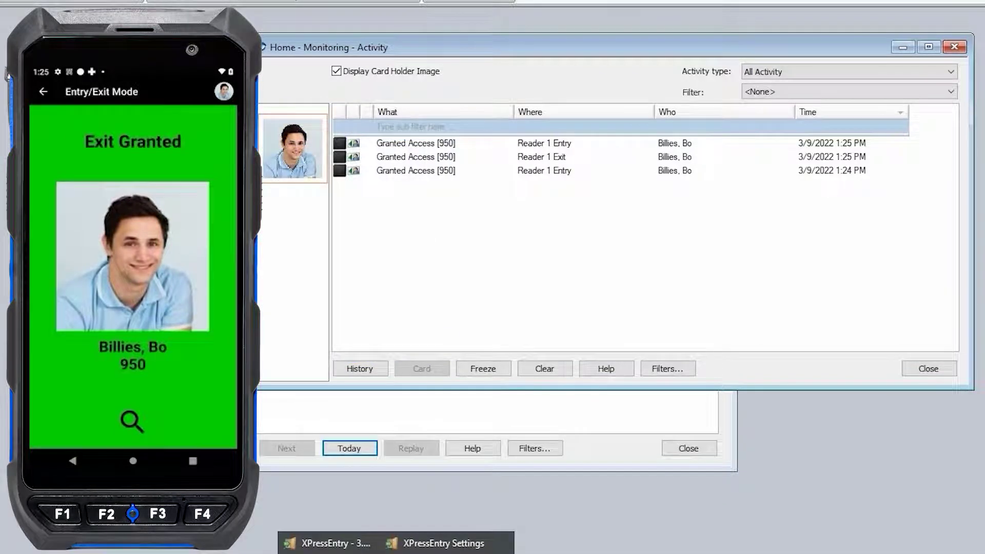
mouse_move(328, 543)
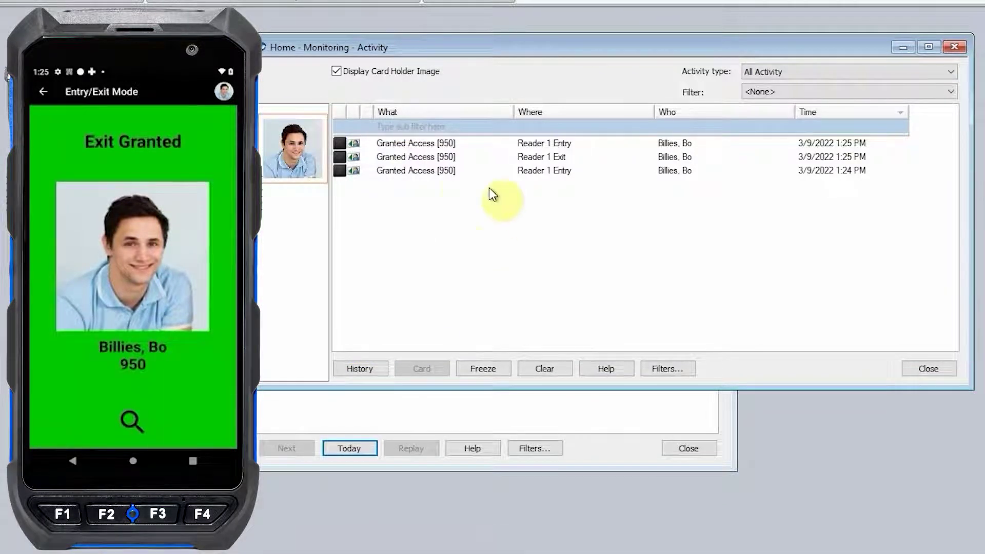
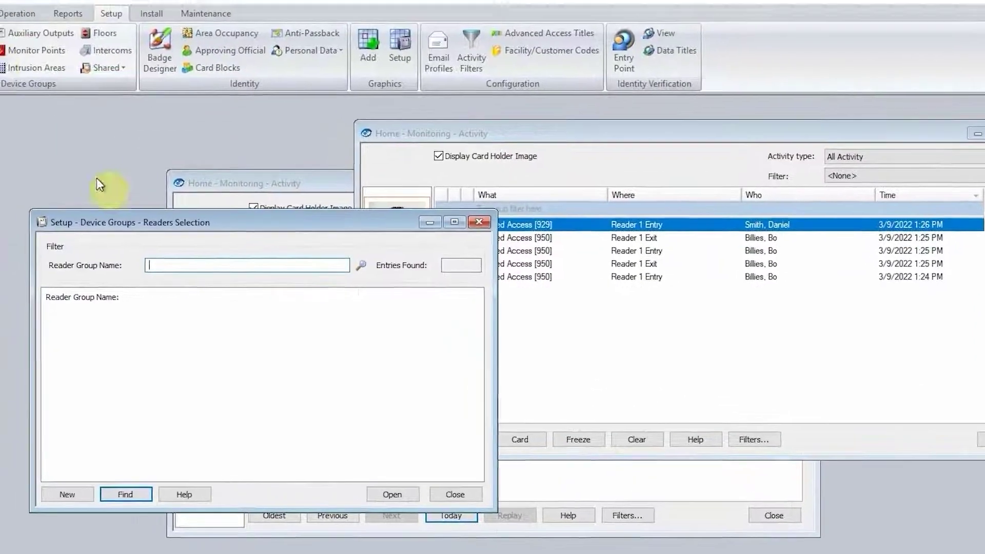
Check the All Readers group, then close the reader group dialogs
left_click(359, 266)
double_click(72, 310)
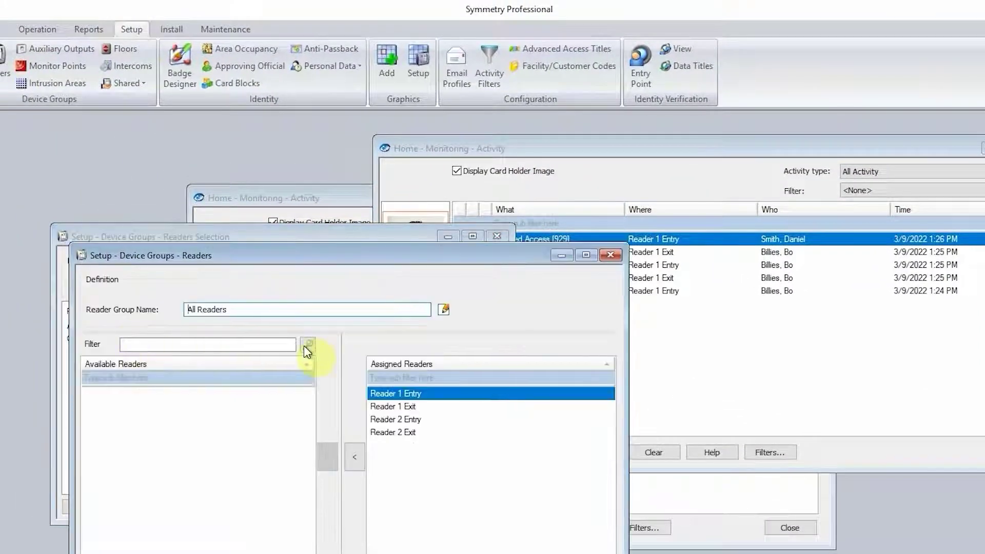
left_click(612, 254)
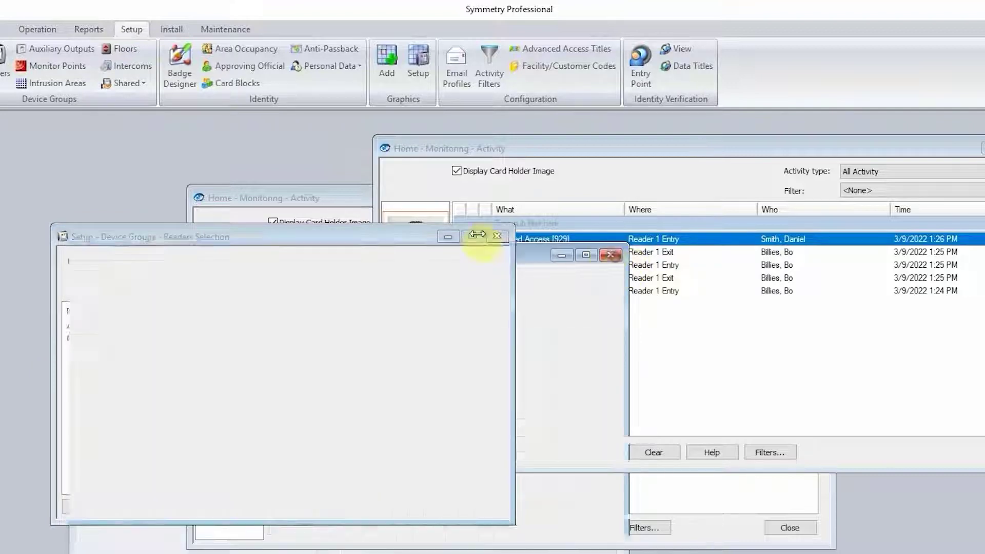
left_click(496, 237)
Find the existing access codes under Operation and open All Access
left_click(170, 29)
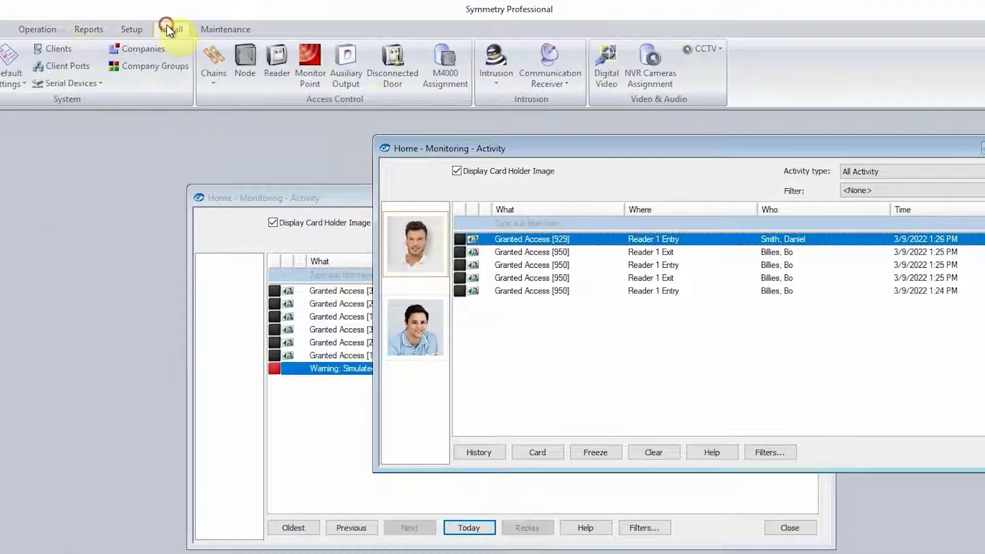
left_click(96, 28)
left_click(47, 28)
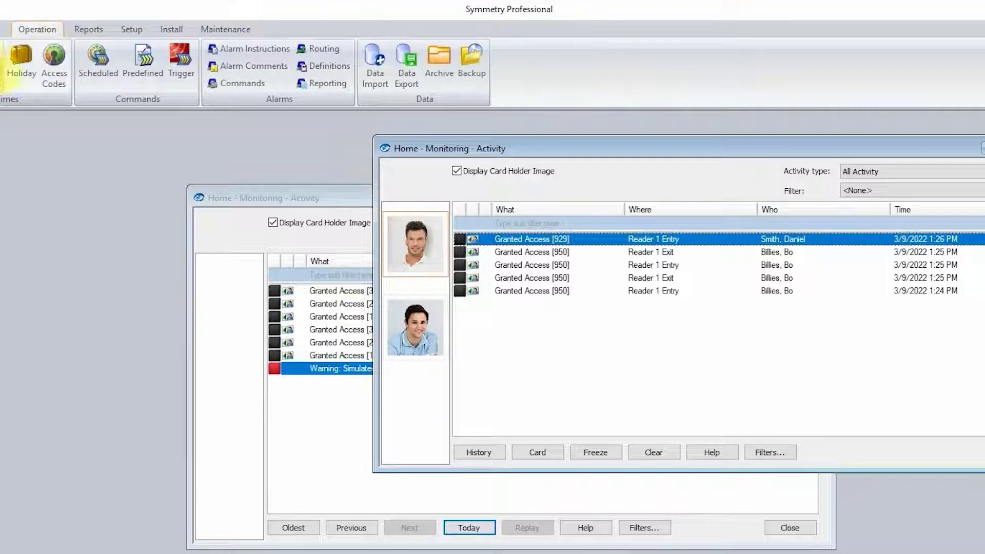
left_click(58, 63)
left_click(429, 292)
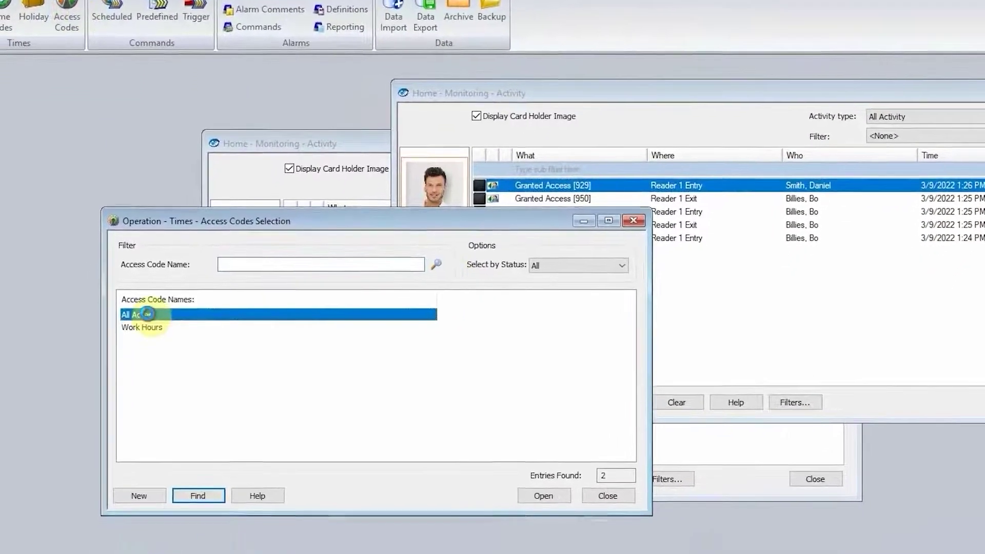
double_click(174, 295)
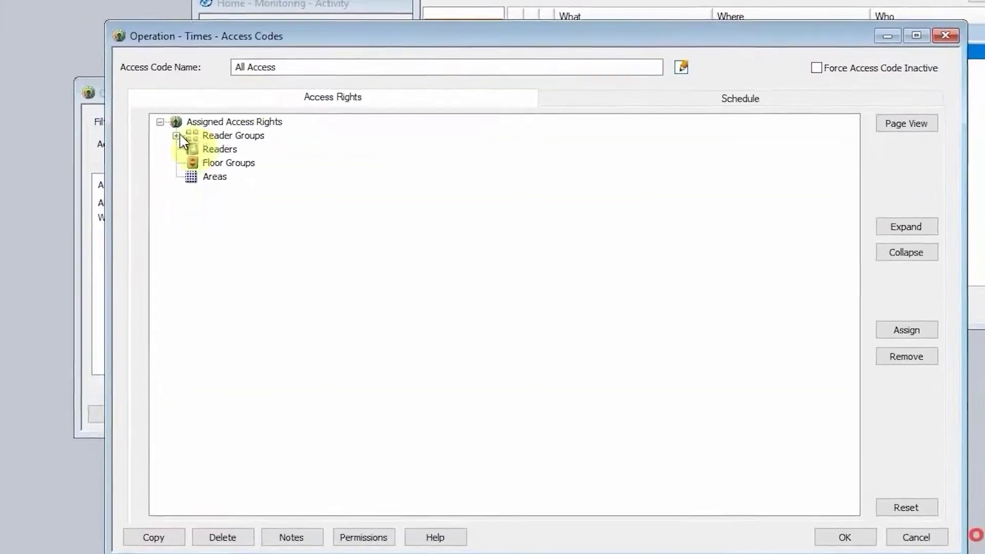
Expand Reader Groups > All Readers @ All Hours and review Reader 1 Entry and Exit
left_click(177, 136)
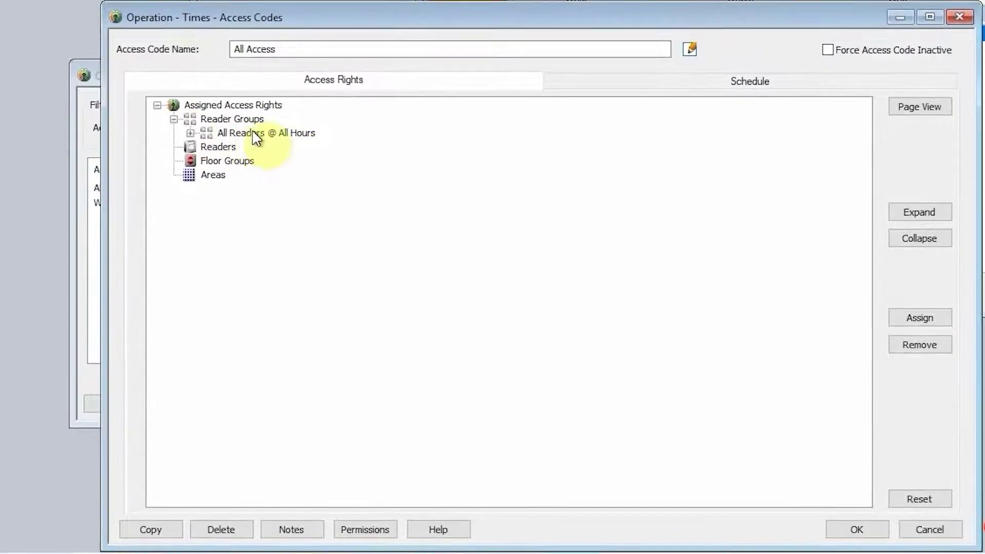
left_click(257, 102)
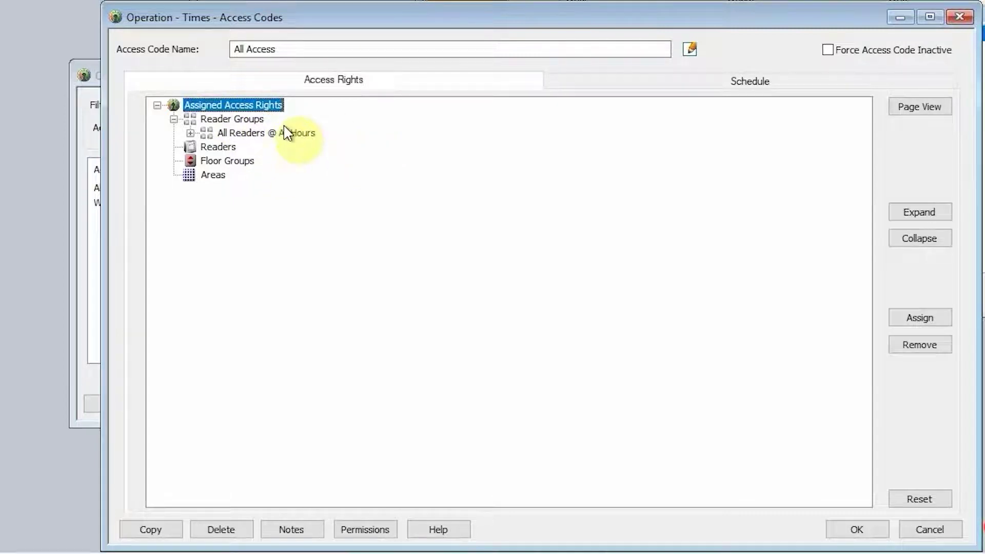
left_click(190, 133)
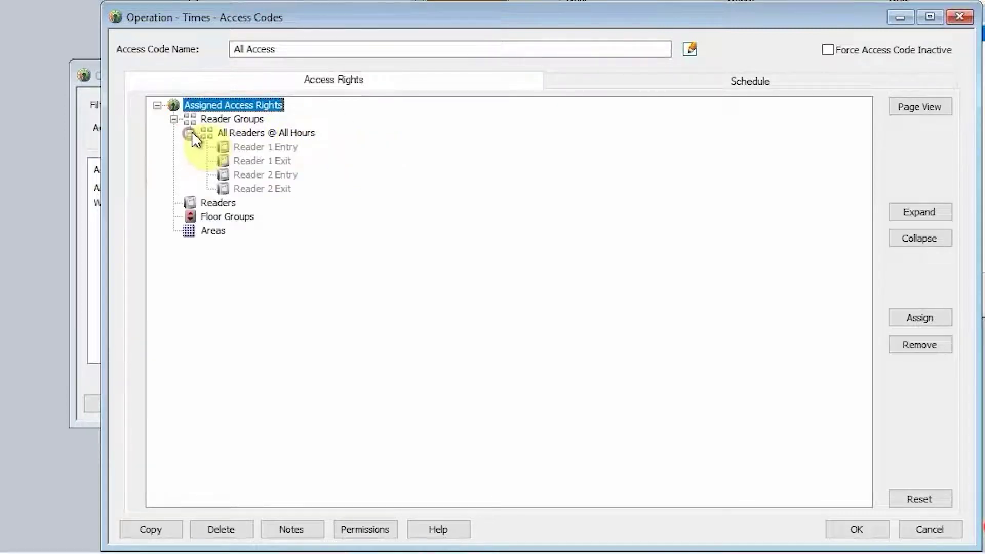
left_click(278, 162)
left_click(273, 147)
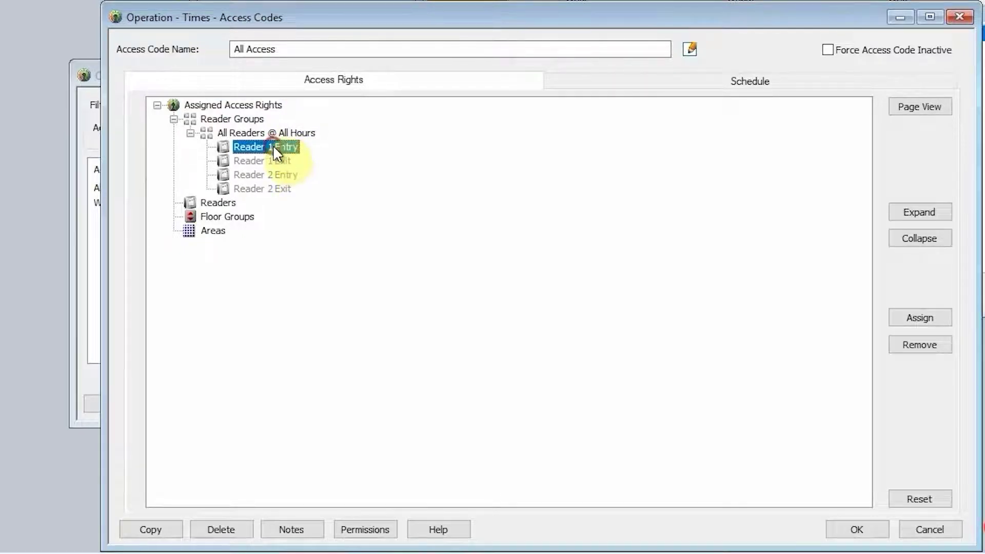
left_click(279, 162)
key("Up")
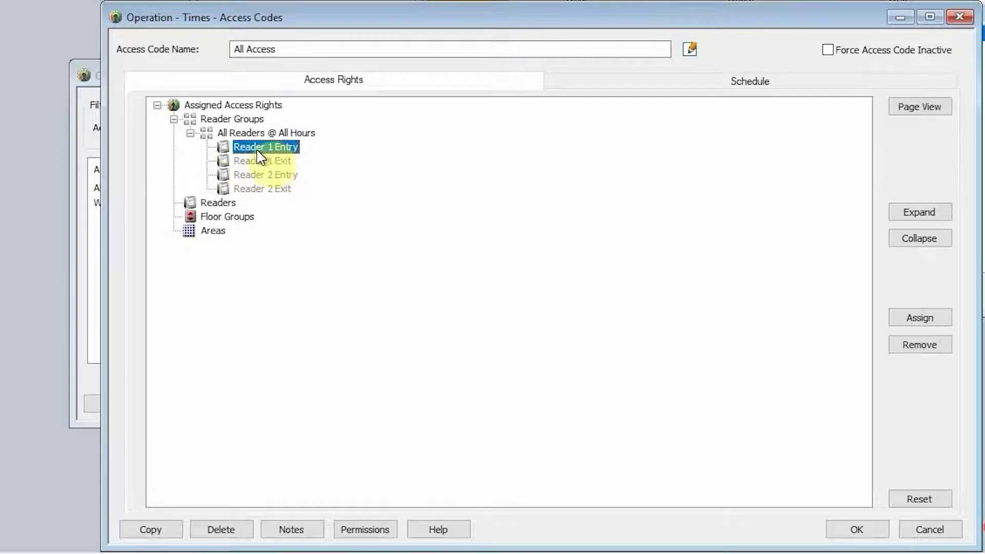
left_click(266, 162)
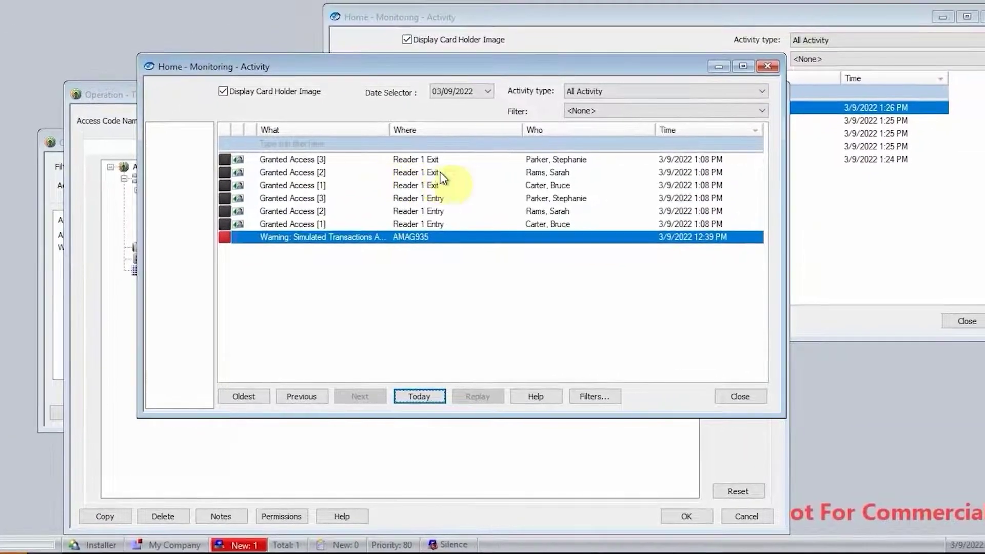
Close the front Activity window, select the newest Reader 2 Entry event, then switch to XPressEntry Settings
left_click(768, 66)
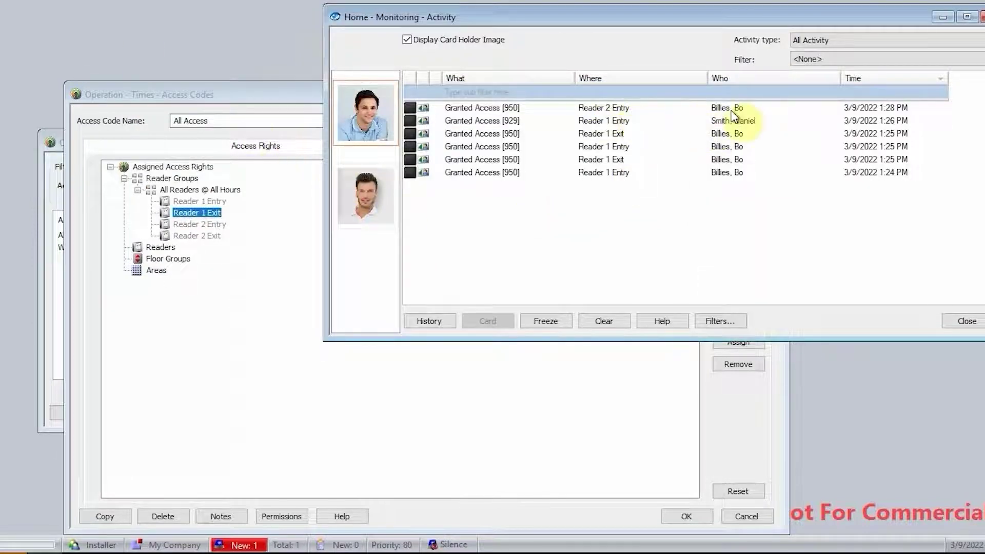
left_click(612, 109)
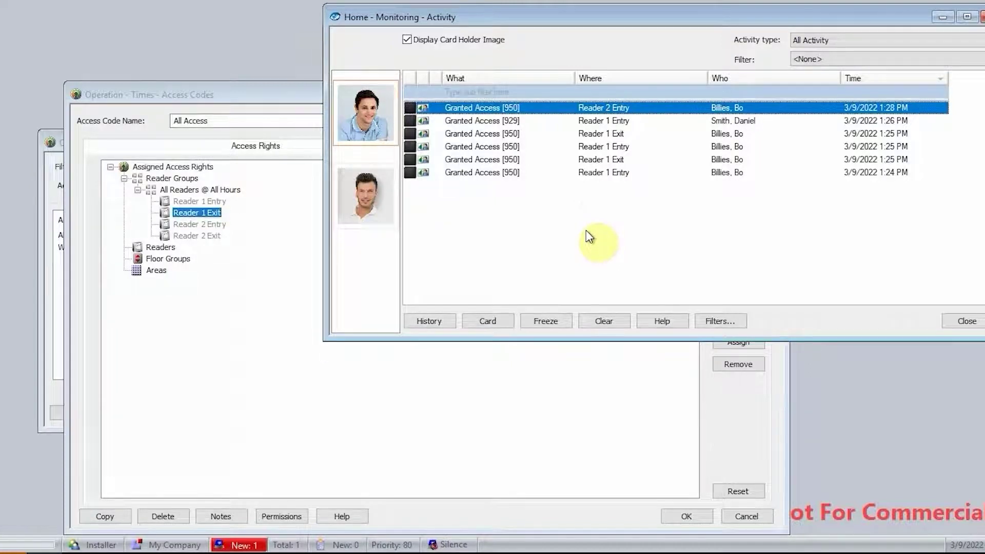
mouse_move(441, 551)
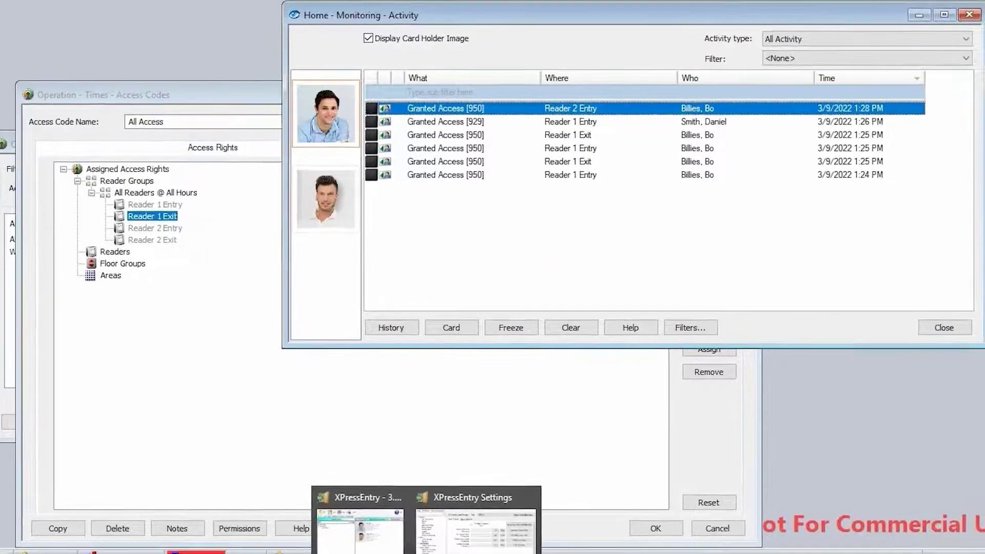
left_click(475, 528)
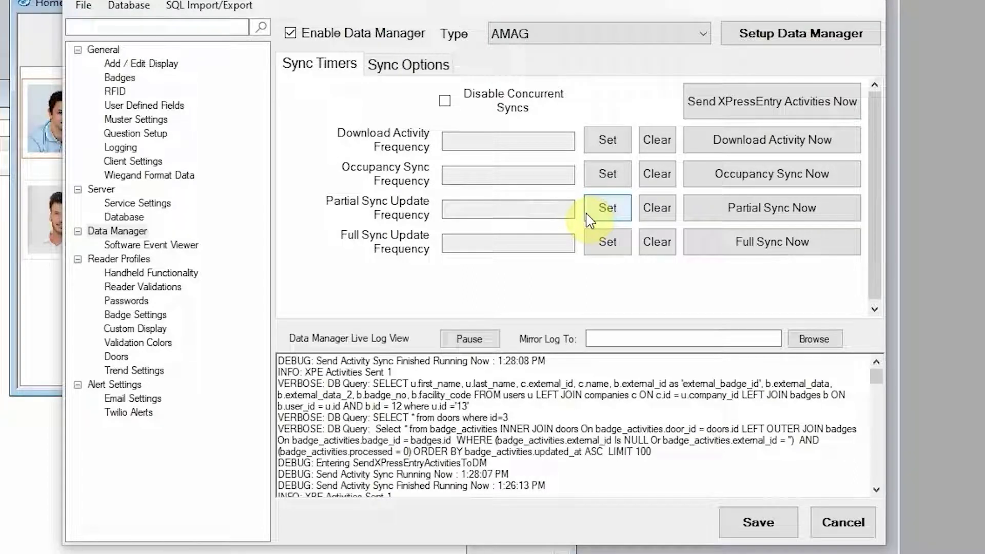
Enable Pull DataManager Occupancy on Sync Options and save
left_click(406, 64)
left_click(373, 117)
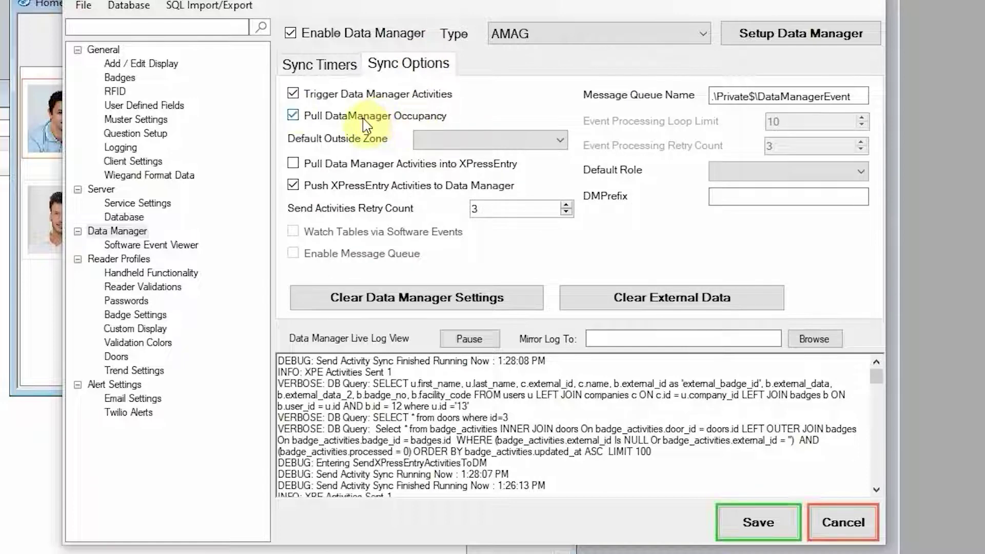
left_click(761, 526)
Set the Occupancy Sync frequency to BySecond, every 3 seconds
left_click(341, 63)
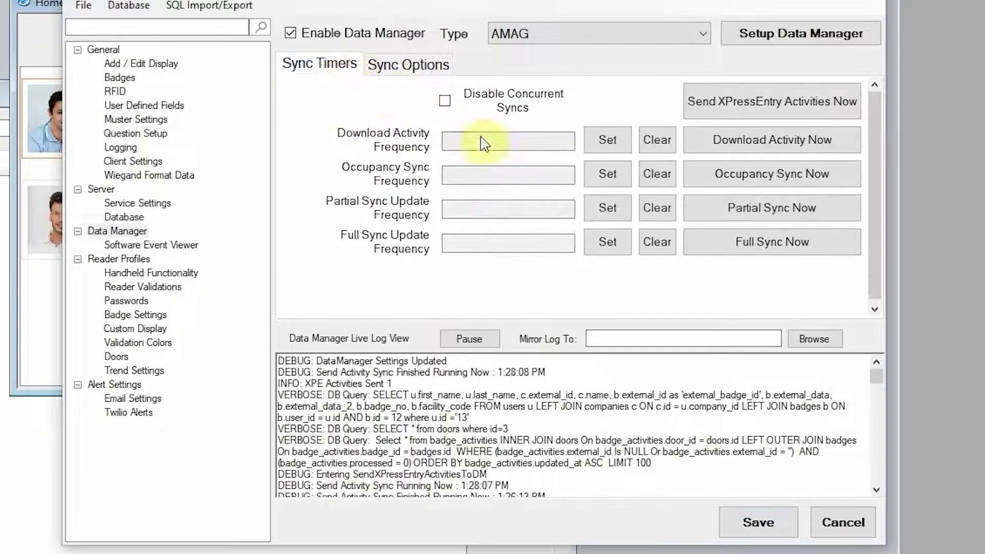
left_click(609, 177)
left_click_drag(552, 71, 463, 288)
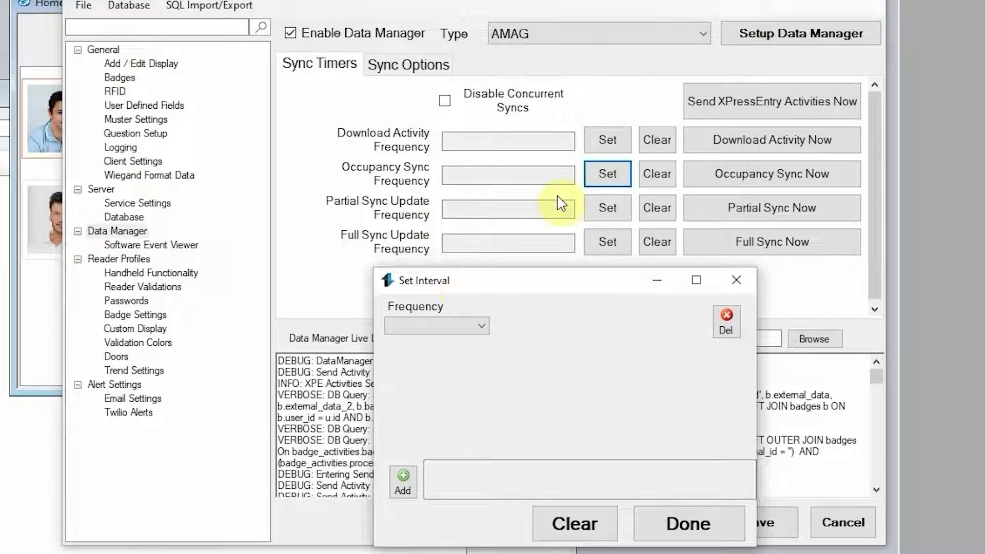
left_click(469, 328)
left_click(448, 342)
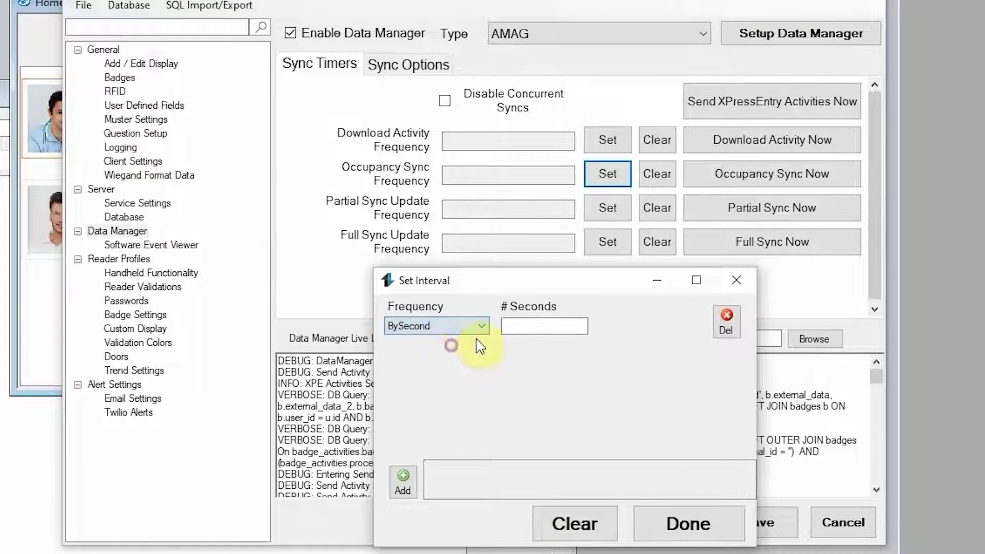
left_click(544, 327)
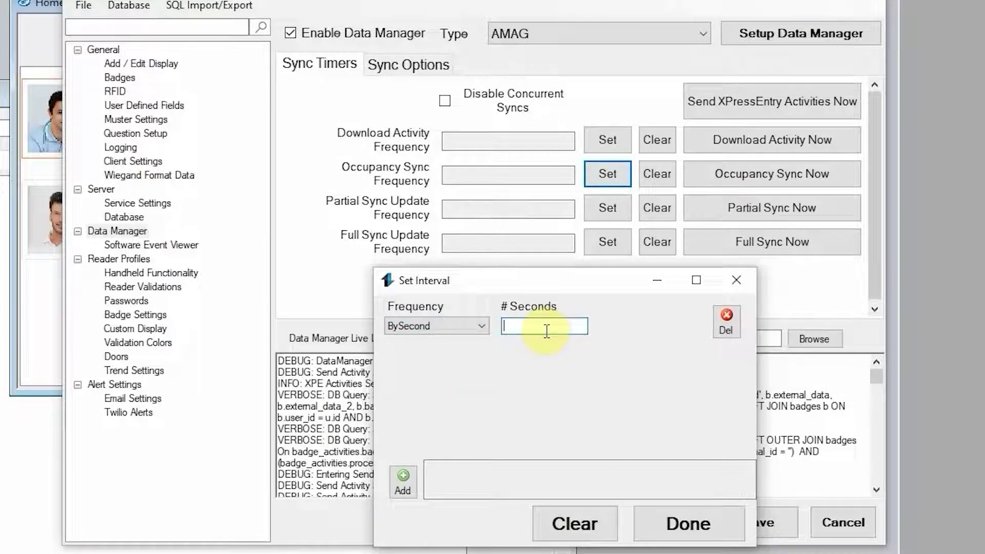
type("3")
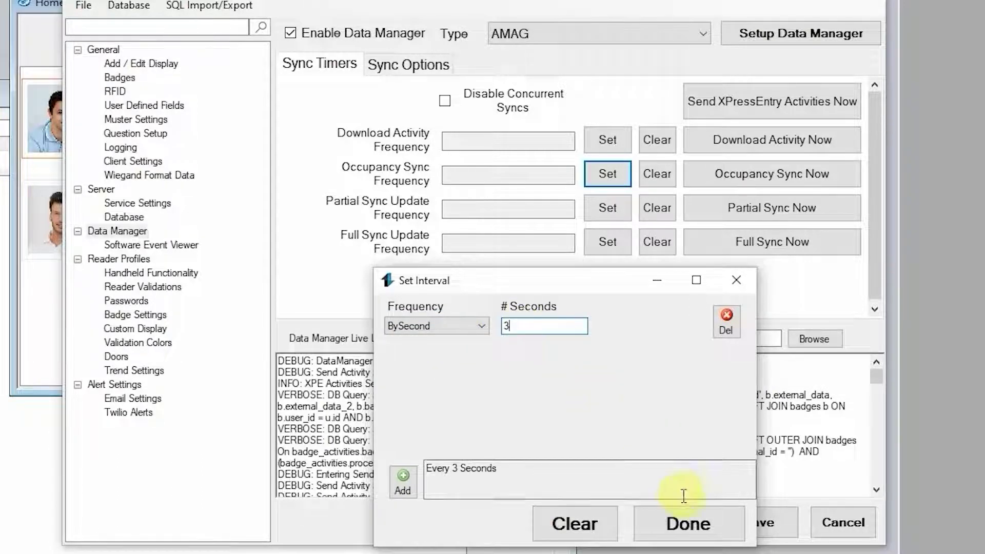
left_click(689, 528)
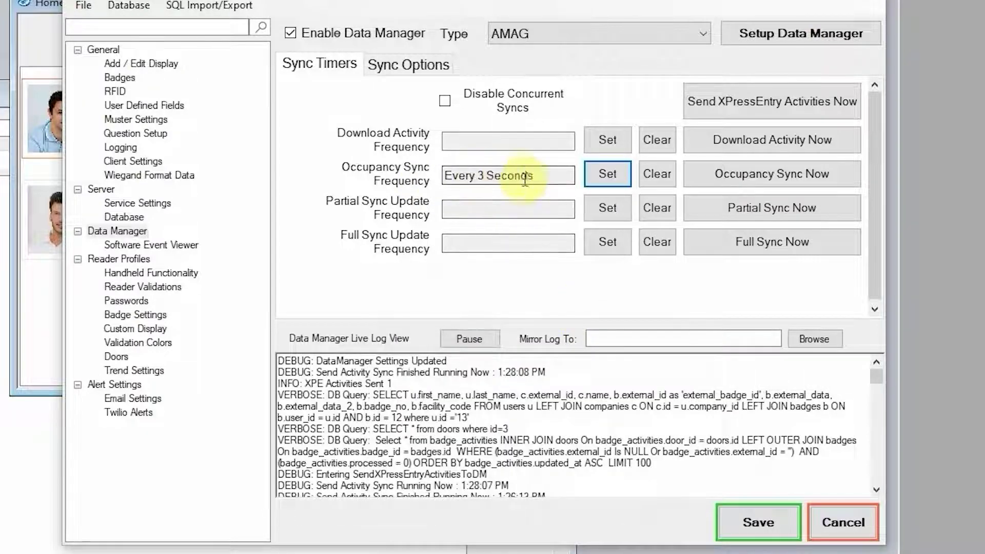
Set the Full Sync Update interval to ByMinute, every 1 minute
left_click(616, 246)
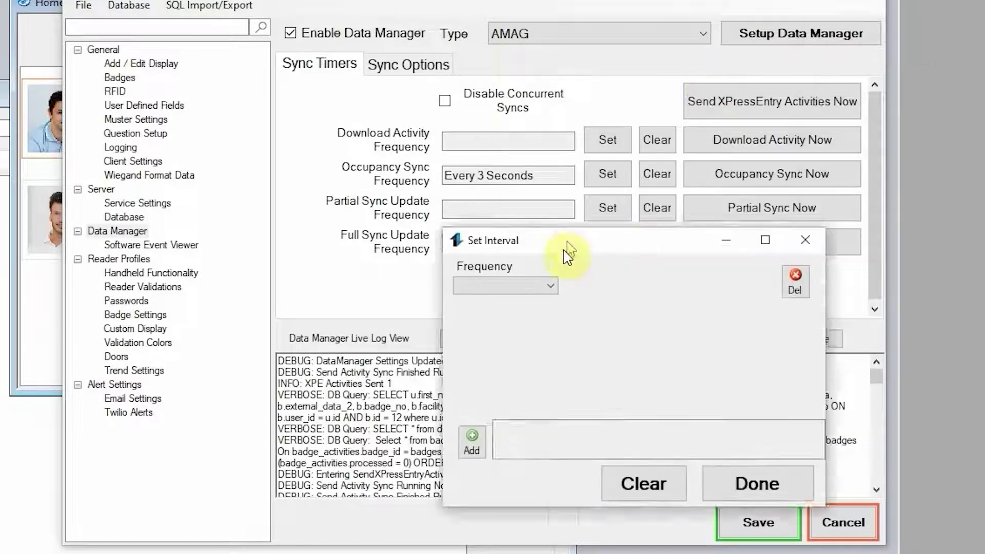
left_click_drag(568, 252, 513, 304)
left_click(464, 339)
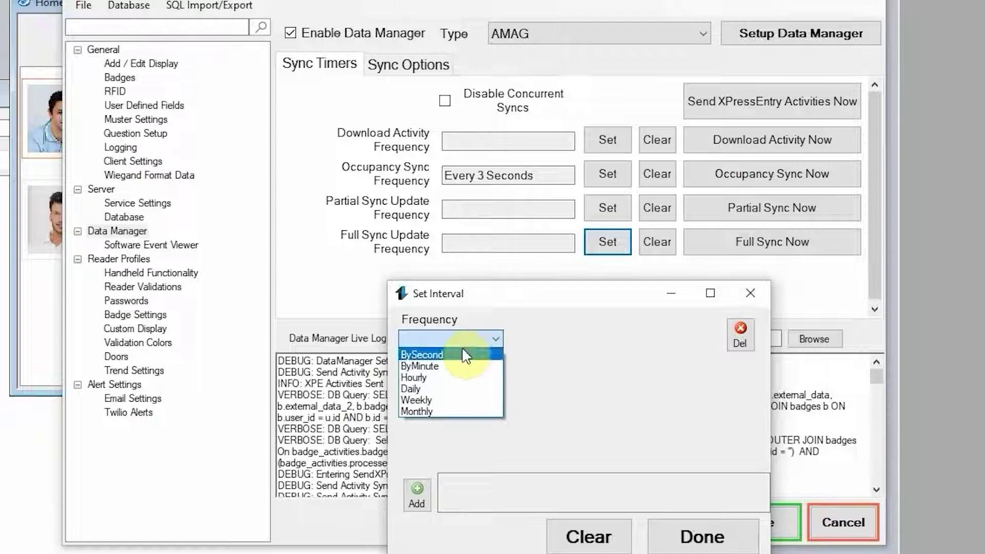
left_click(426, 366)
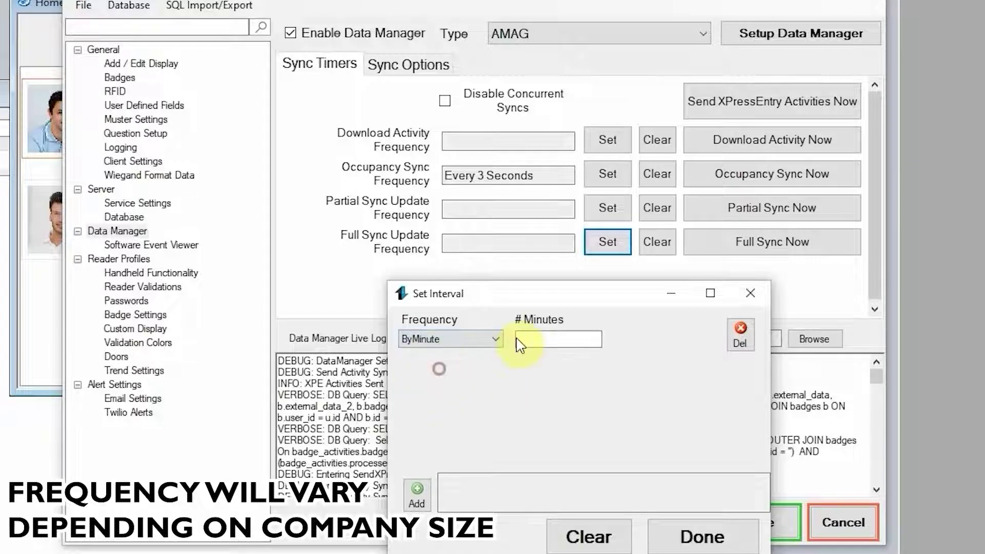
left_click(526, 337)
type("1")
left_click(417, 495)
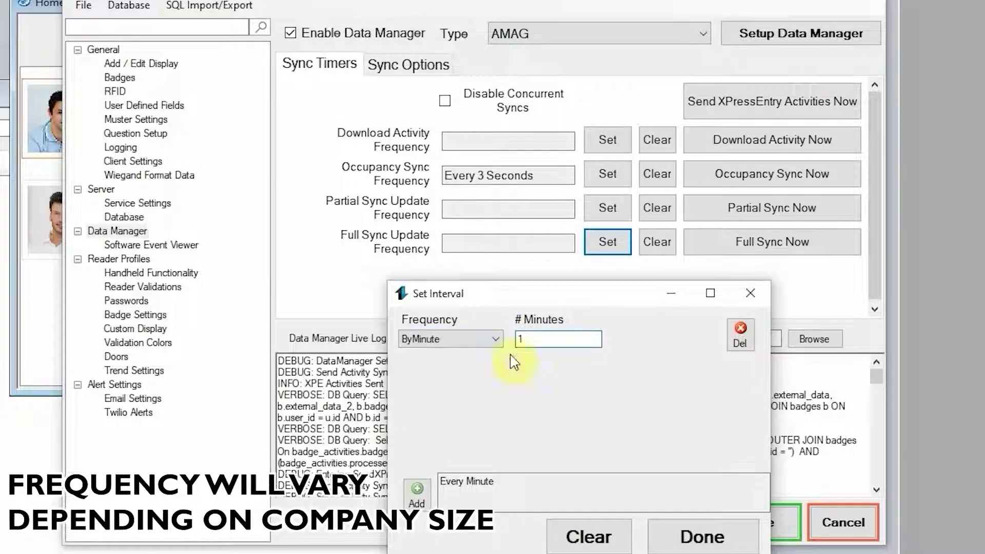
left_click(703, 537)
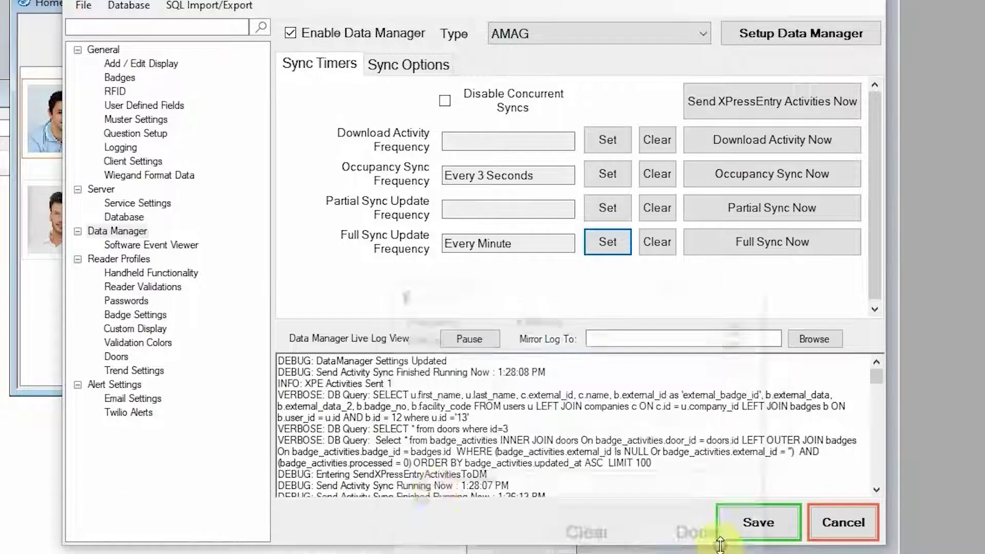
Set the Partial Sync Update interval to BySecond 30 and save the sync timers
left_click(620, 207)
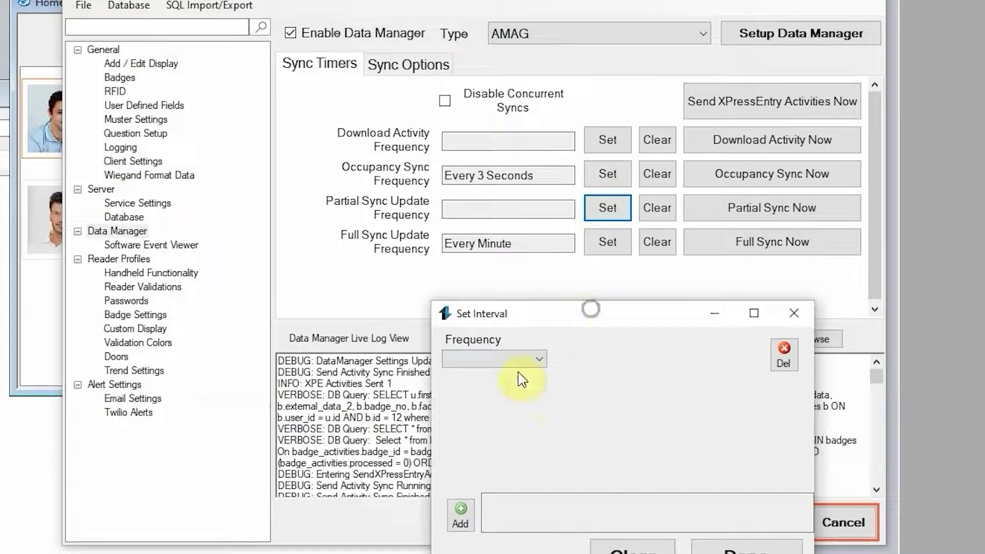
left_click(513, 362)
left_click(490, 374)
left_click(596, 361)
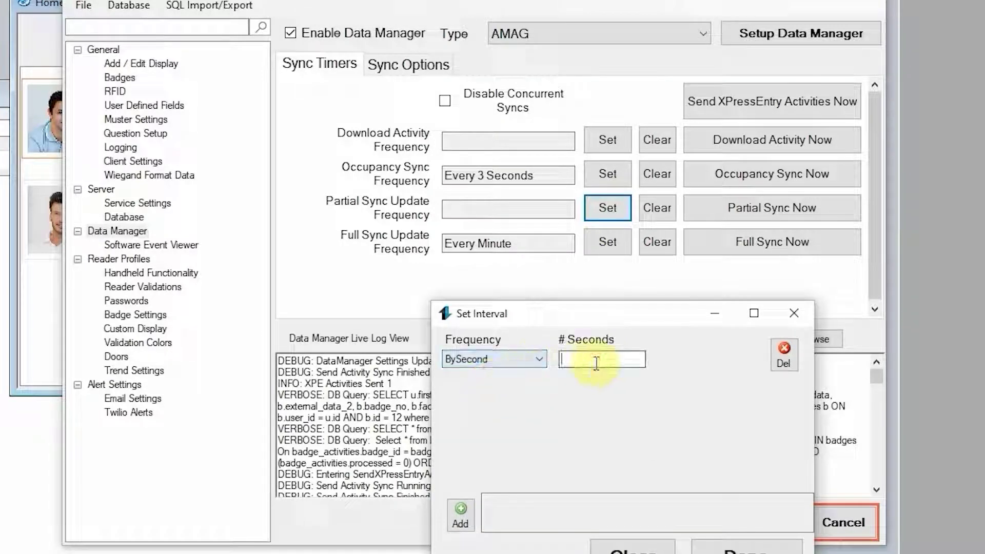
type("15")
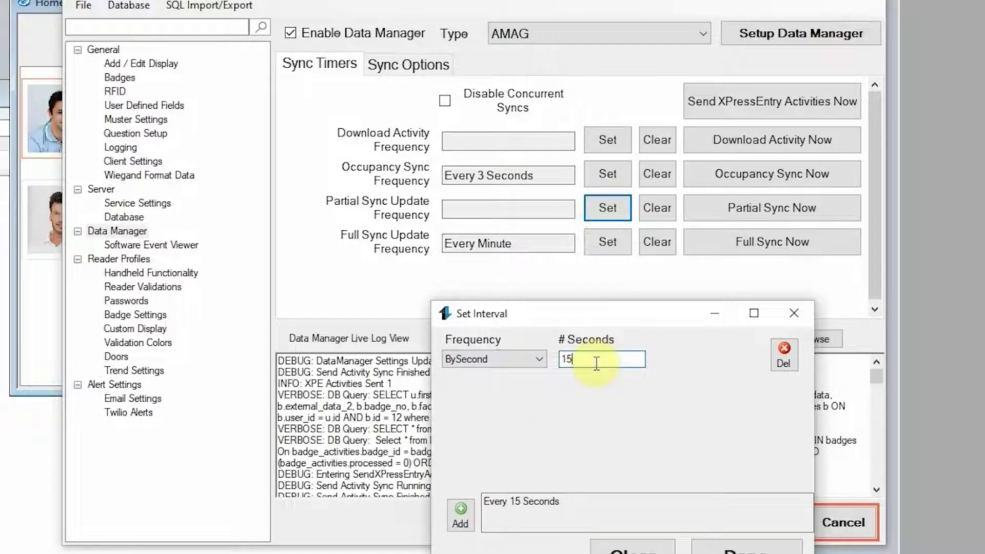
key("BackSpace")
key("BackSpace")
type("30")
left_click(731, 548)
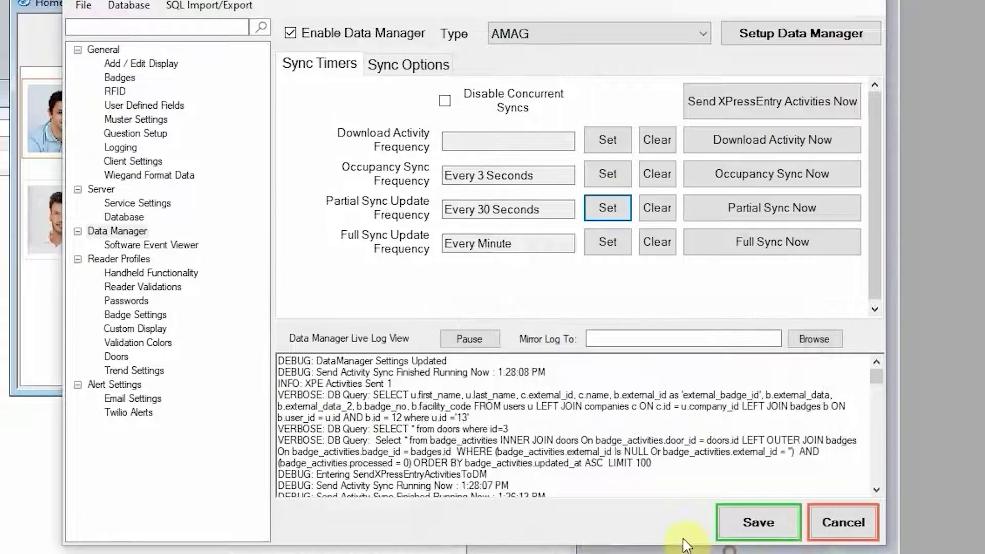
left_click(753, 521)
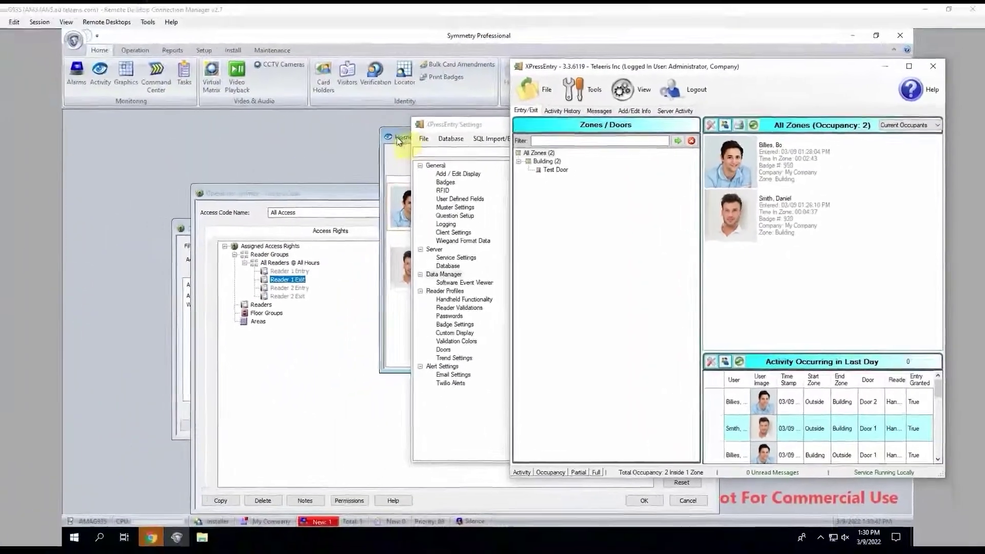
Snap the remote desktop left and XPressEntry right, moving the Activity window to show Time
key("super+Left")
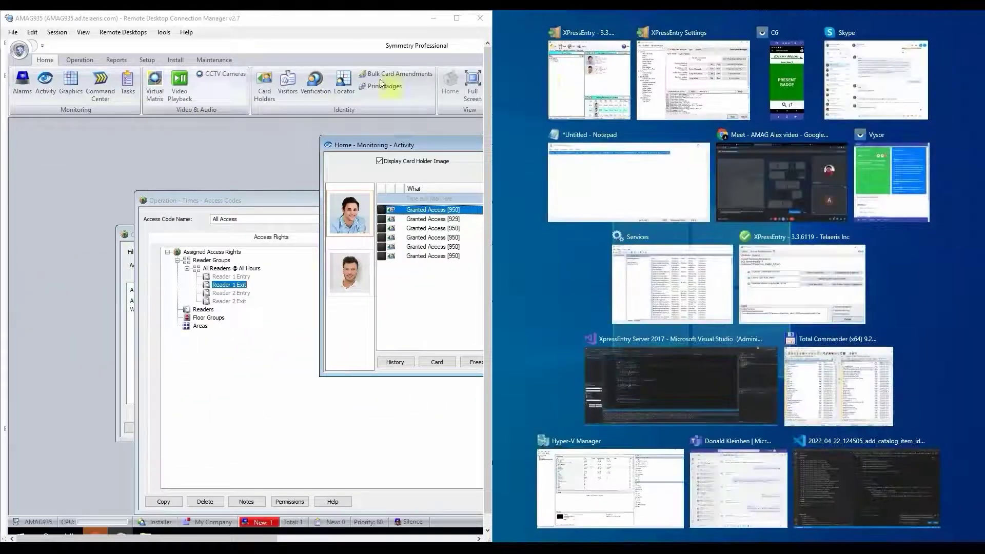
left_click(589, 67)
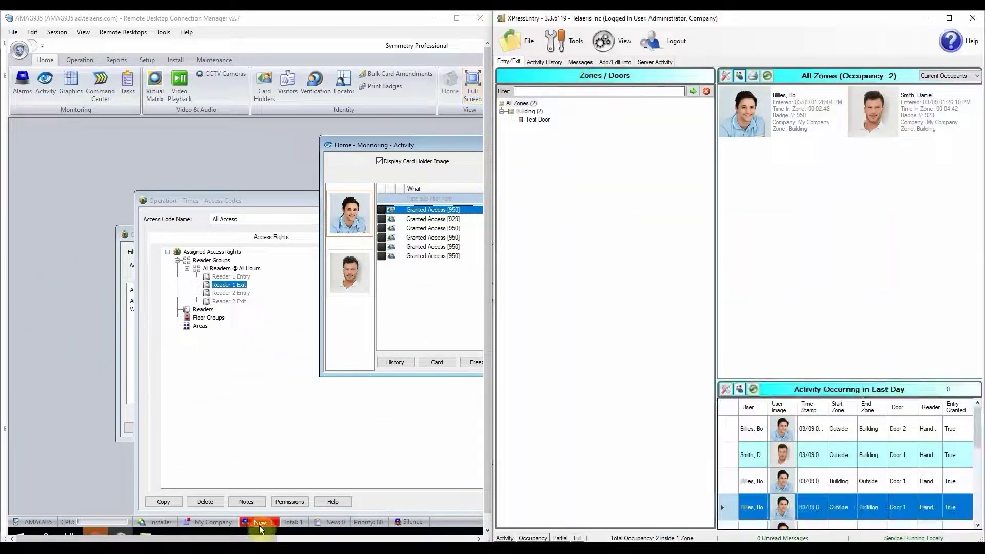
left_click_drag(261, 539, 297, 539)
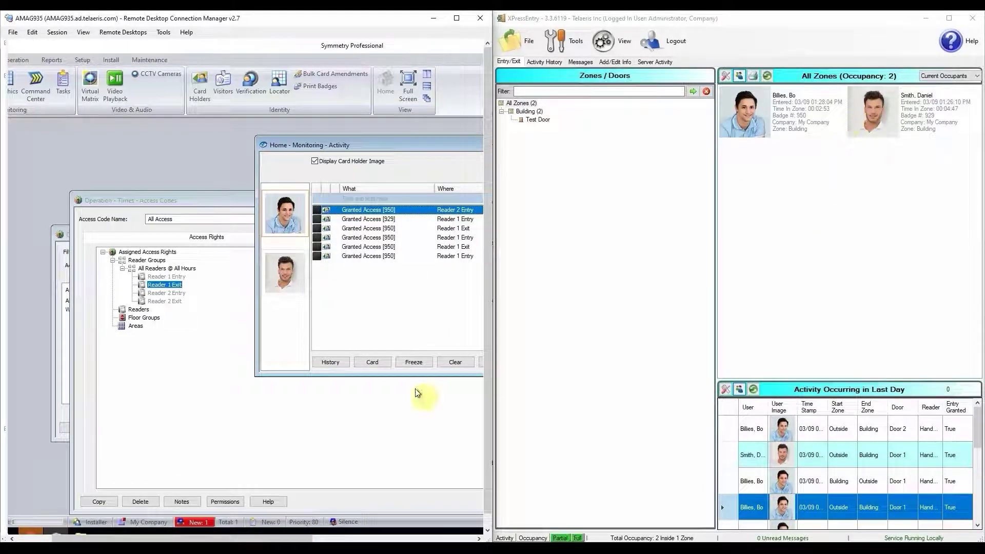
left_click_drag(284, 539, 343, 539)
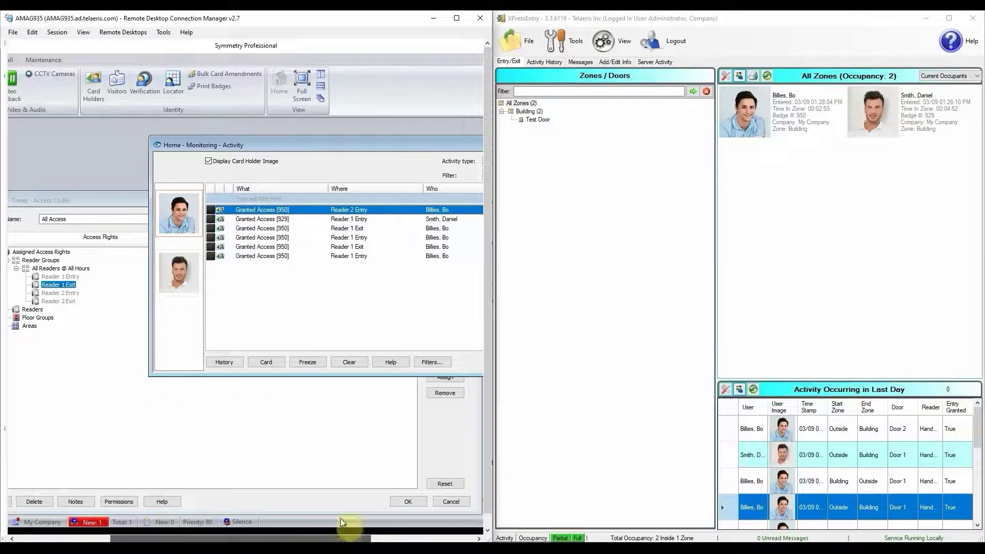
left_click_drag(308, 146, 240, 163)
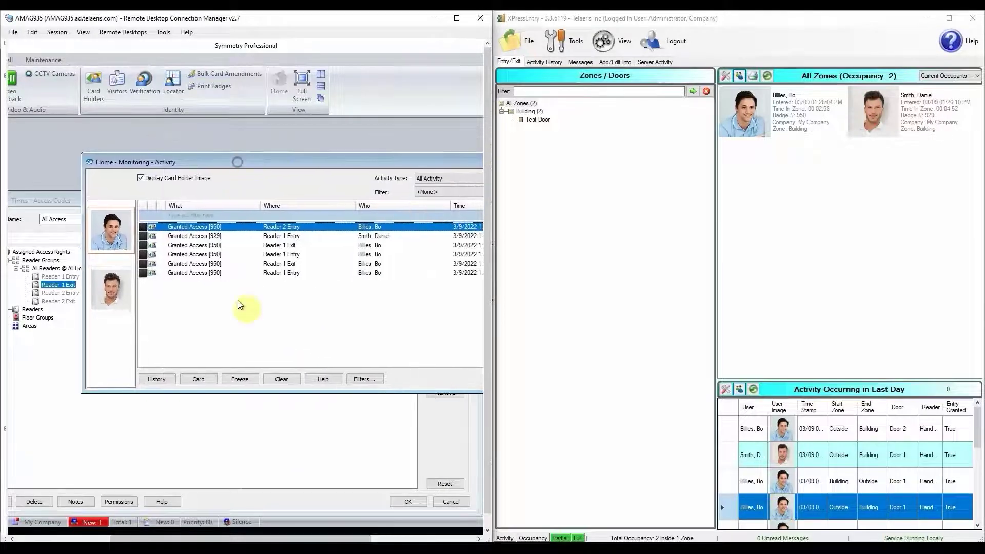
left_click(240, 305)
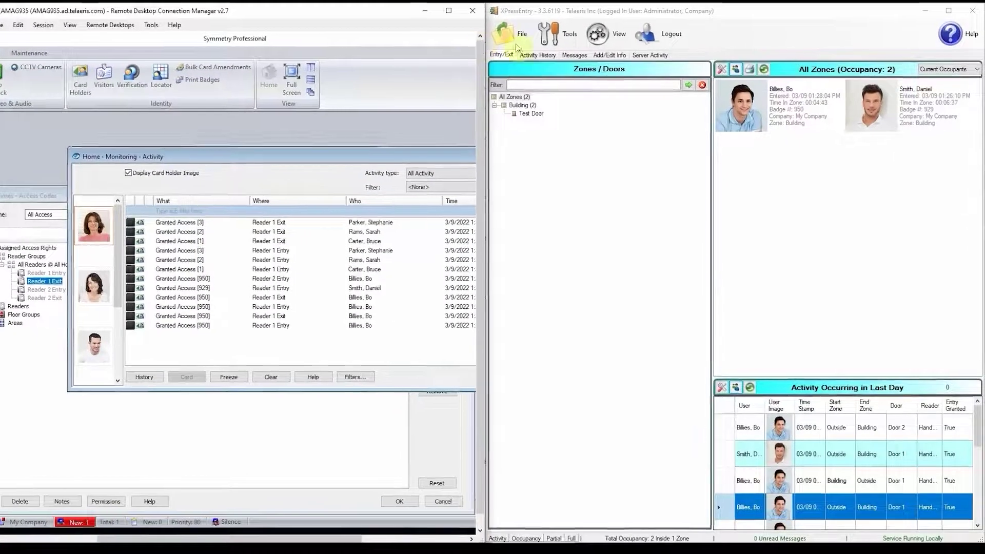
In File > Settings > General, tick Muster under Main XPressEntry Function and save
left_click(517, 46)
left_click(556, 103)
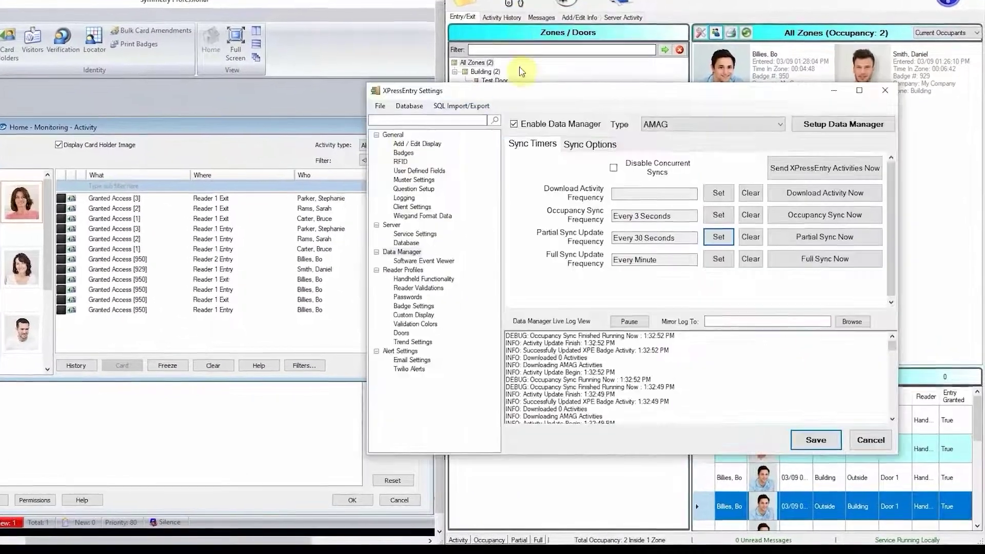
left_click(397, 135)
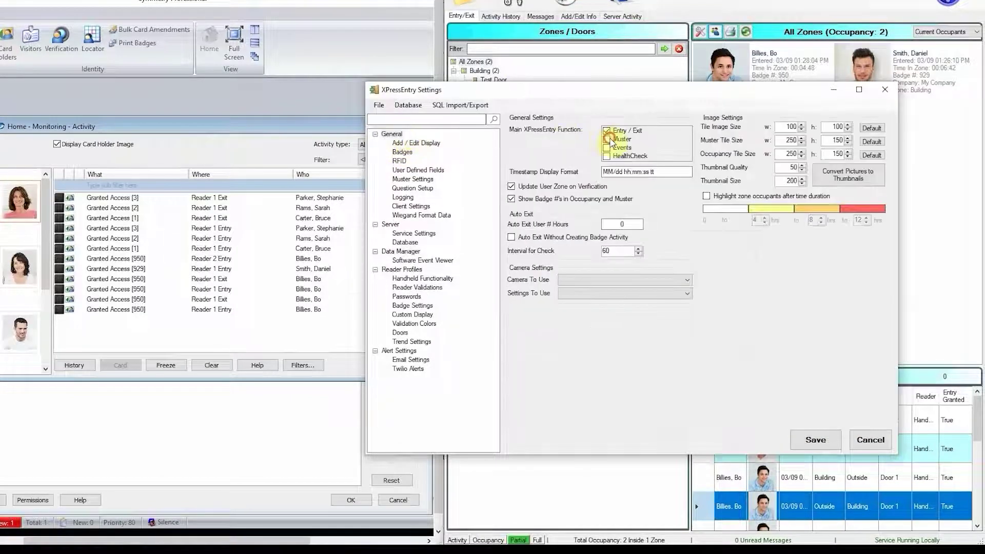
left_click(607, 139)
left_click(815, 440)
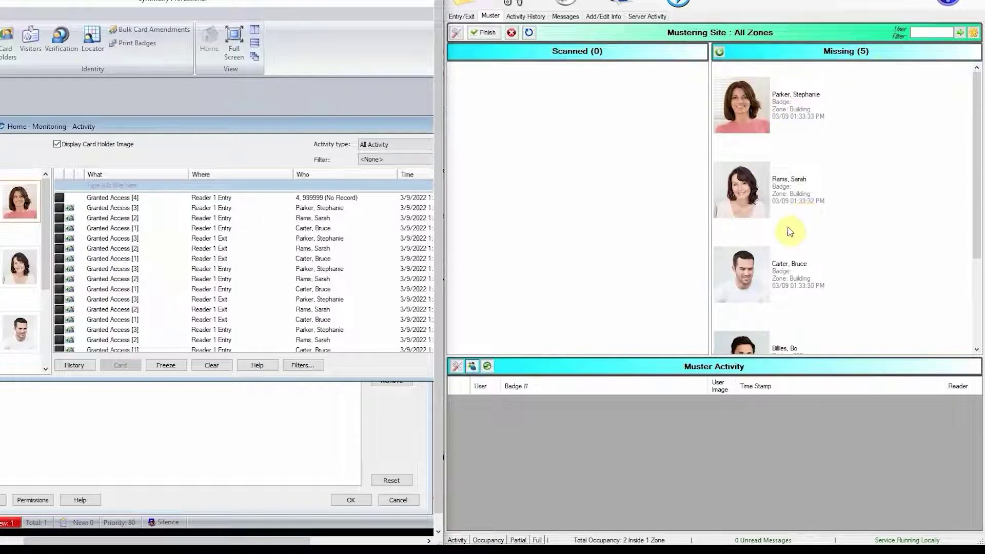
Check ENABLE MUSTER under Reader Profiles > Handheld Functionality and save the profile
left_click(513, 2)
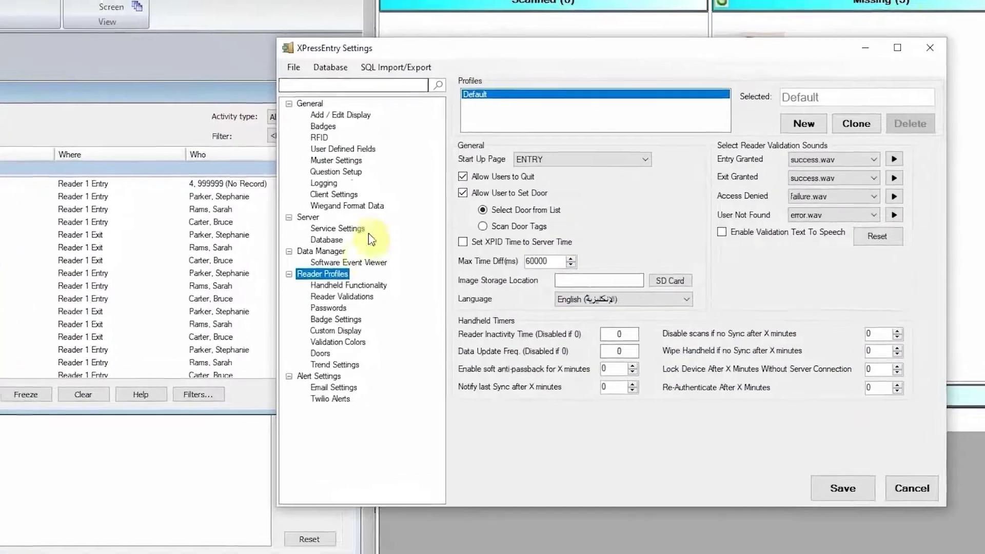
left_click(312, 285)
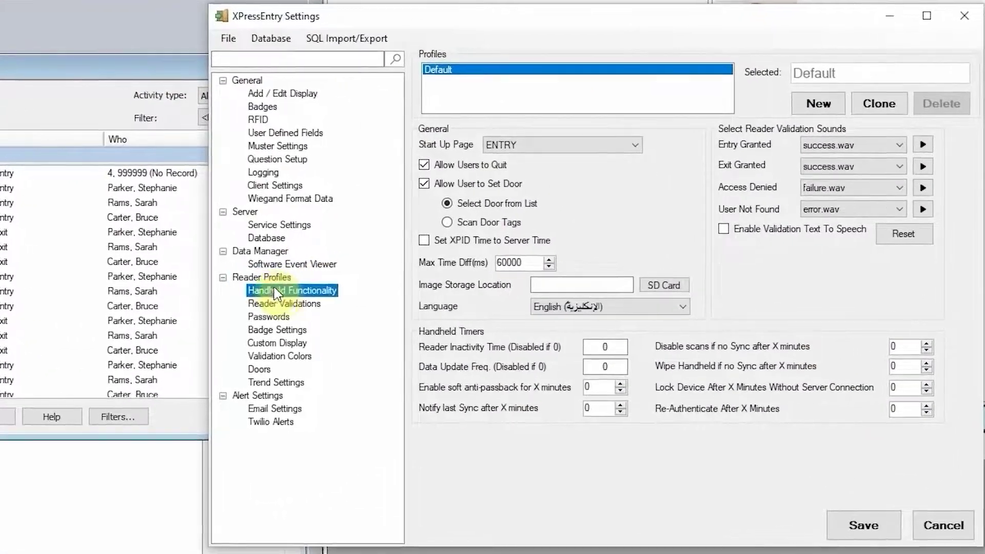
left_click(421, 181)
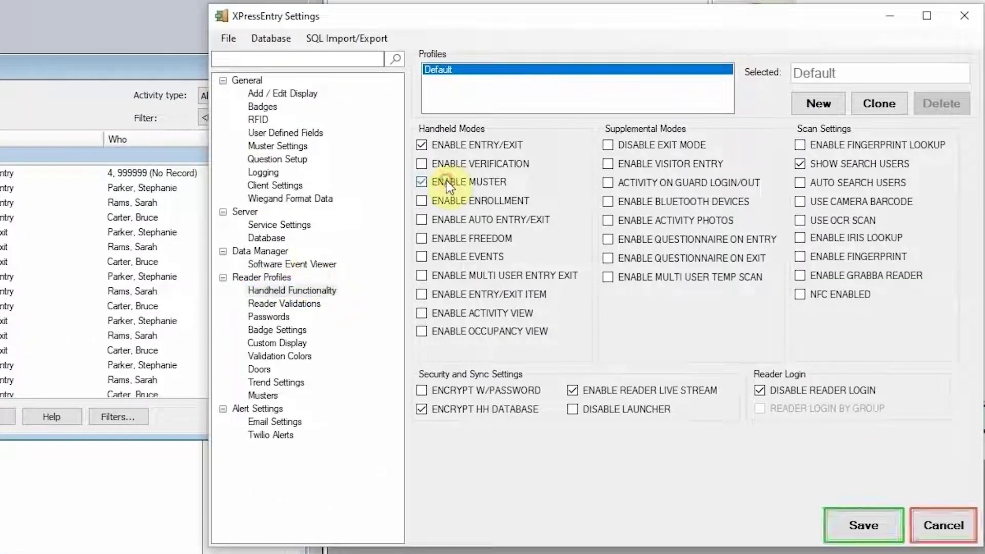
left_click(865, 527)
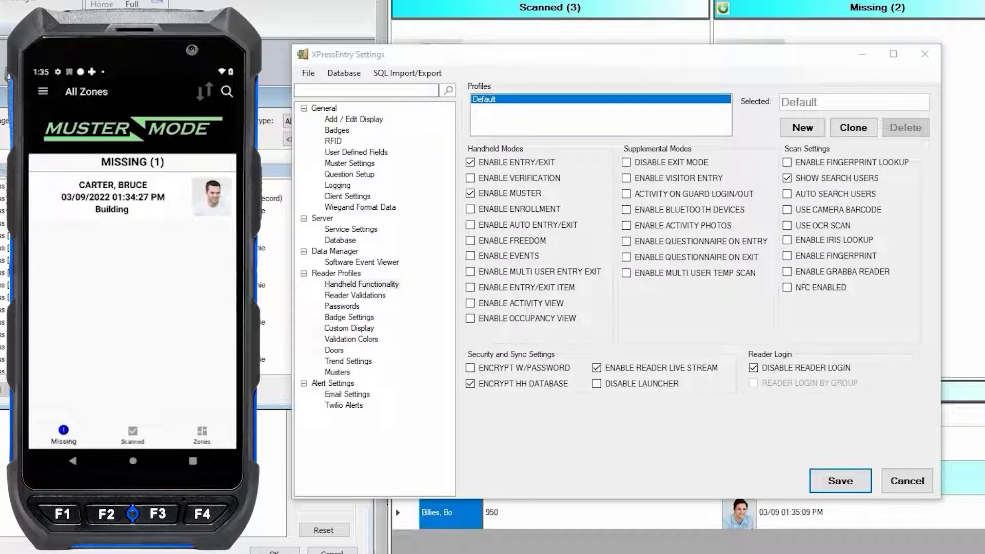
Bring the Mustering Site view forward to watch handheld scans update
left_click(566, 1)
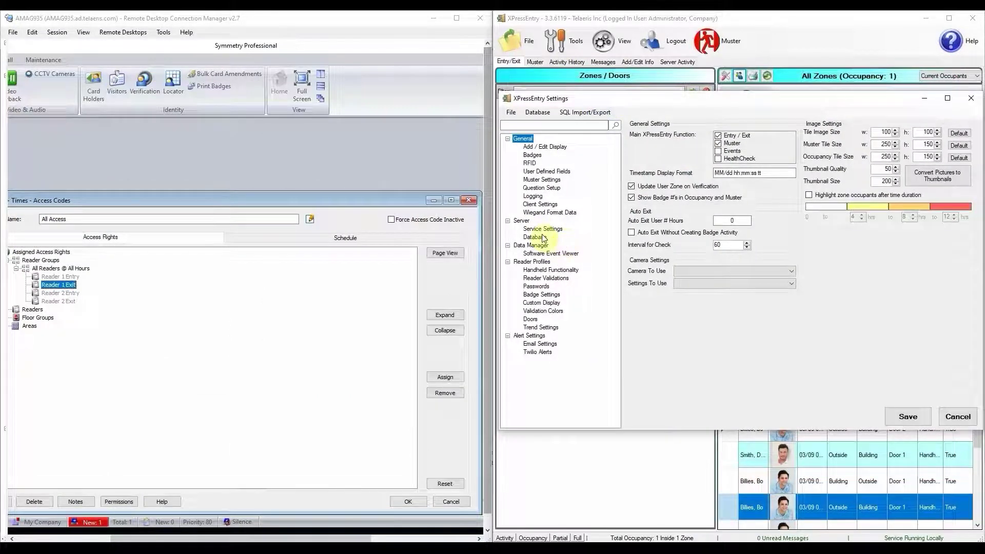
Show Data Manager sync settings and start a new cardholder from Symmetry's Card Holders search
left_click(532, 246)
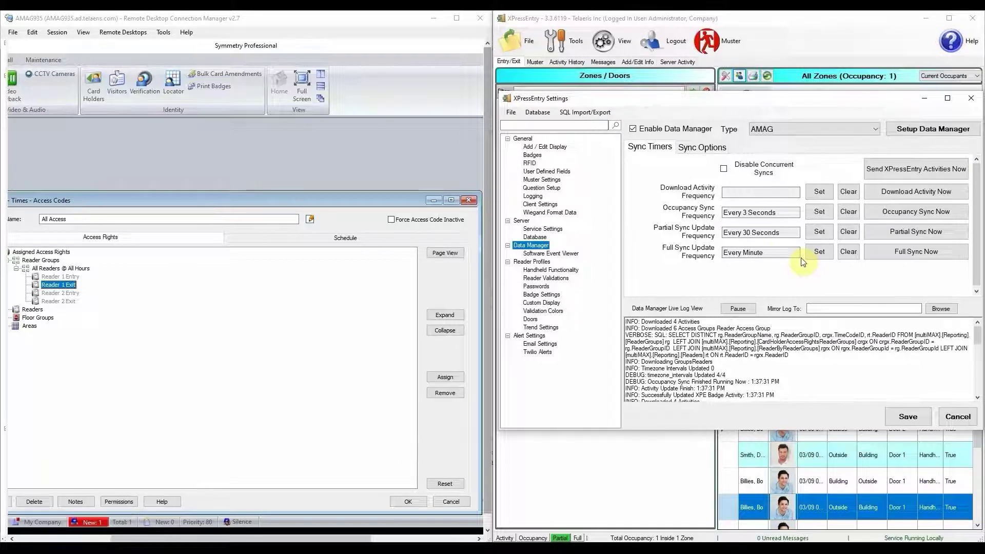
left_click(94, 89)
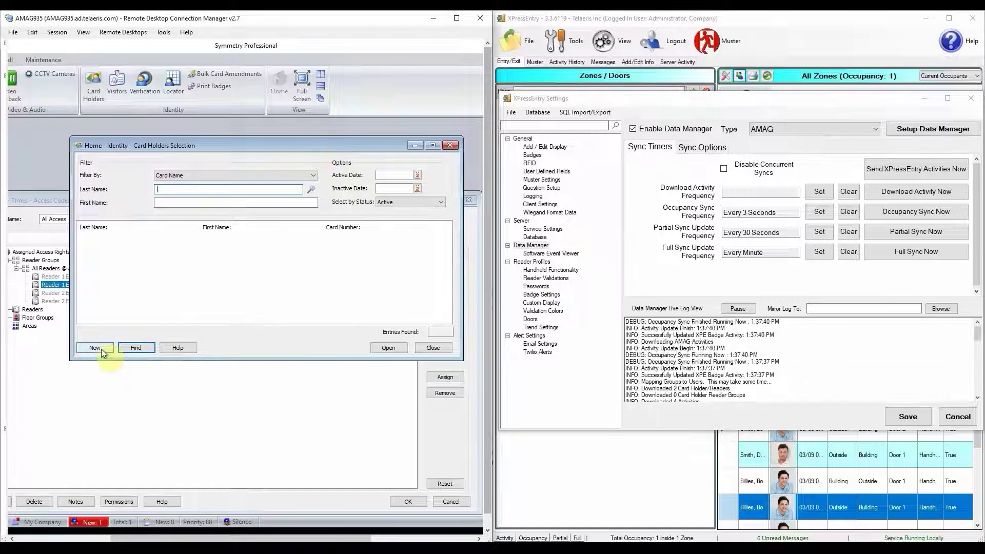
left_click(101, 348)
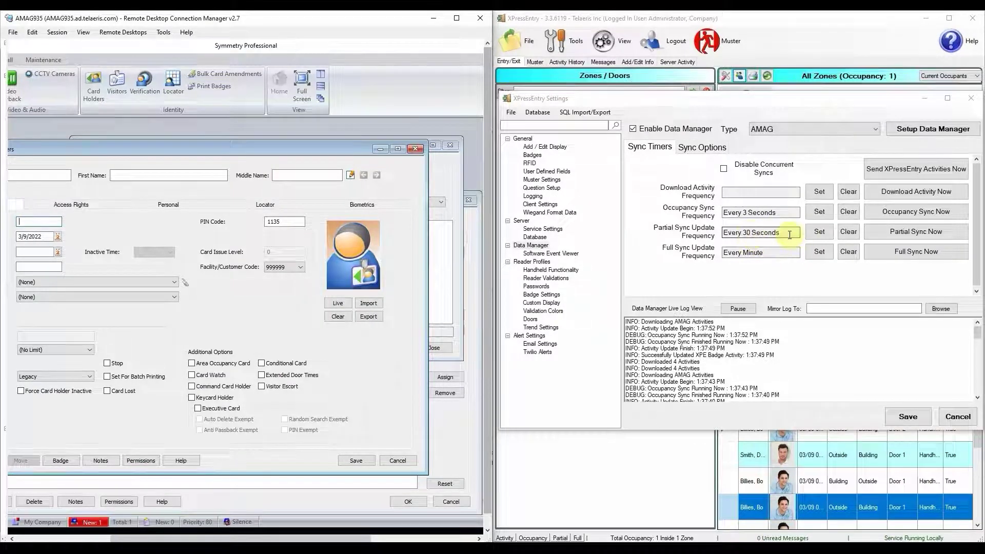
Confirm Full Sync stays Every Minute and widen the Symmetry session showing the cardholder form
left_click(749, 253)
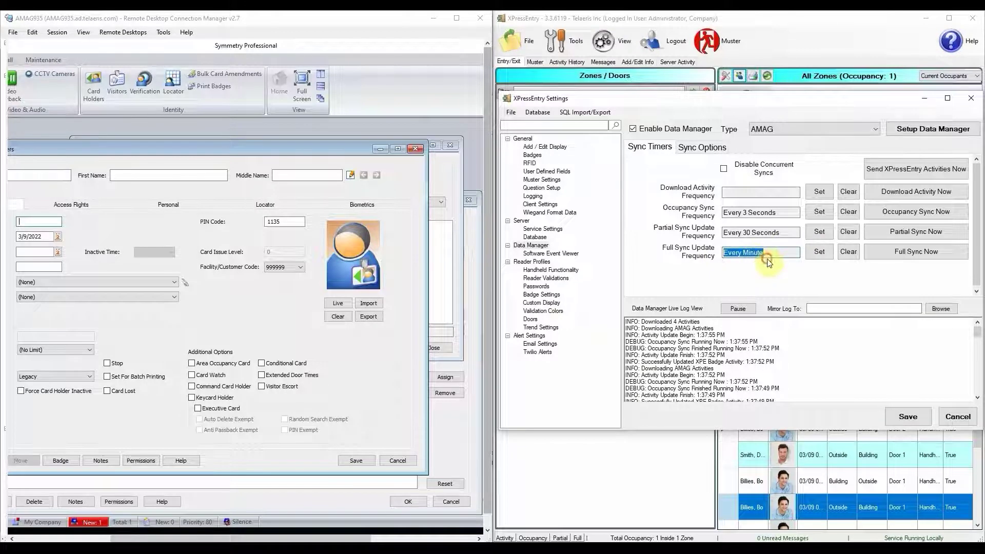
left_click(766, 259)
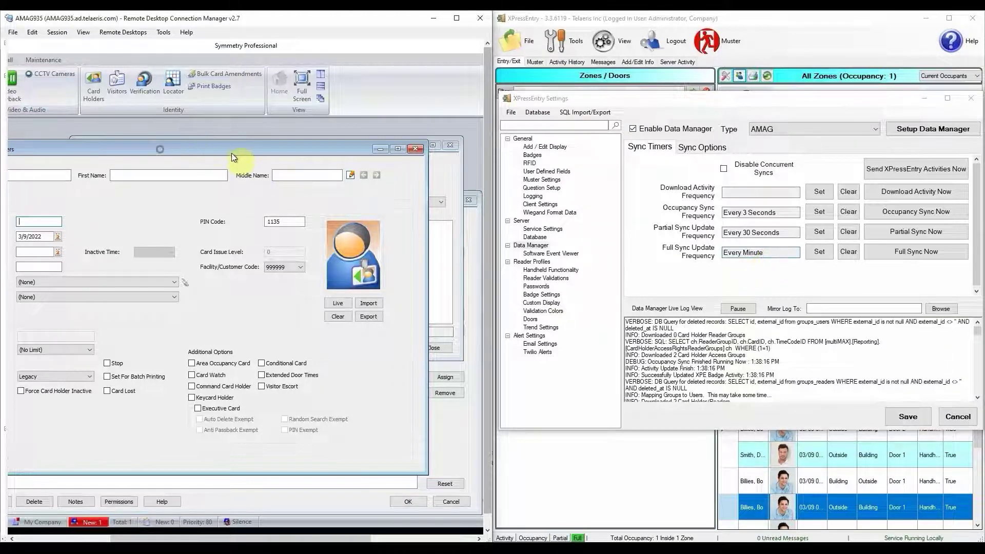
left_click(279, 155)
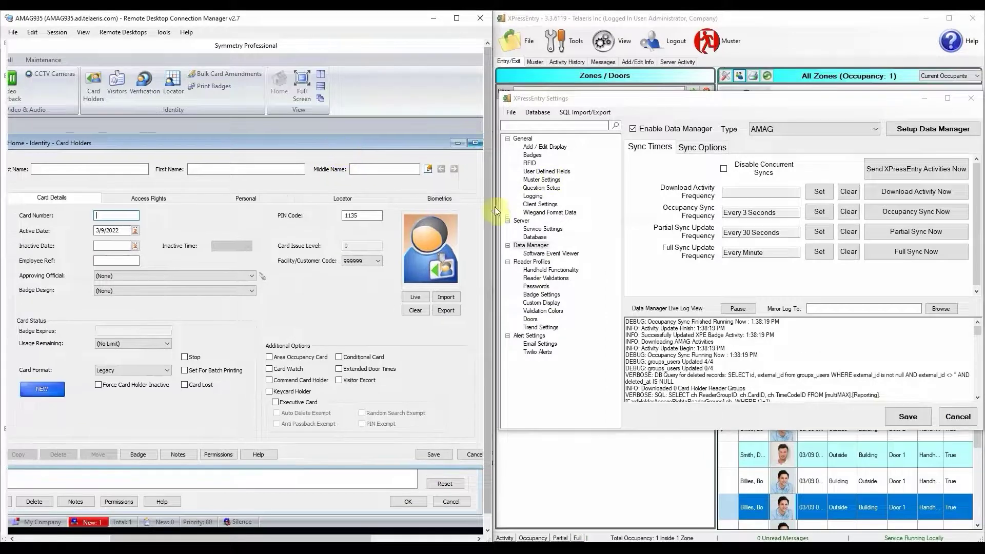
left_click(572, 215)
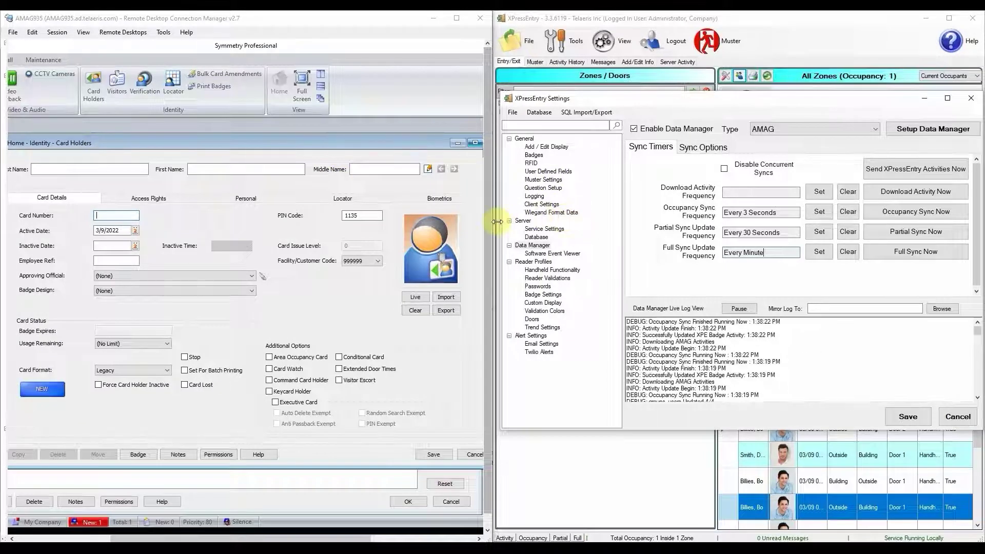
left_click_drag(494, 222, 544, 153)
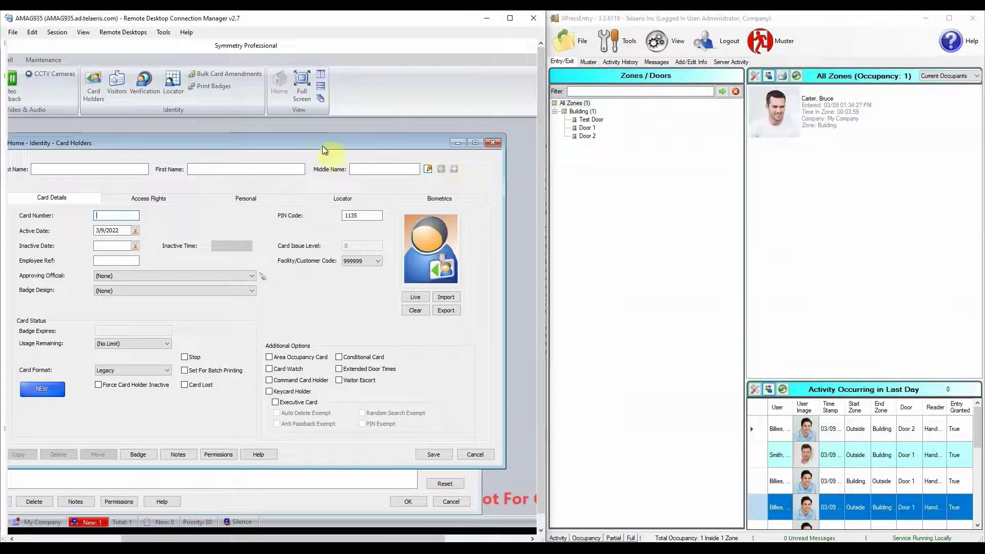
Enter the new cardholder's last name, first name and card number, then save the record
mouse_move(339, 146)
left_mouse_down()
mouse_move(375, 148)
mouse_move(355, 150)
left_mouse_up()
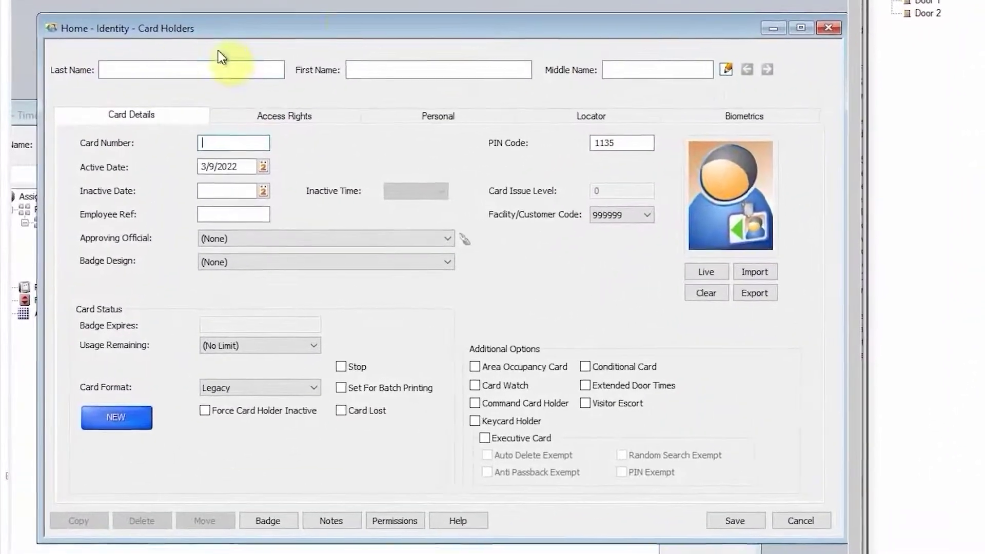
left_click(183, 66)
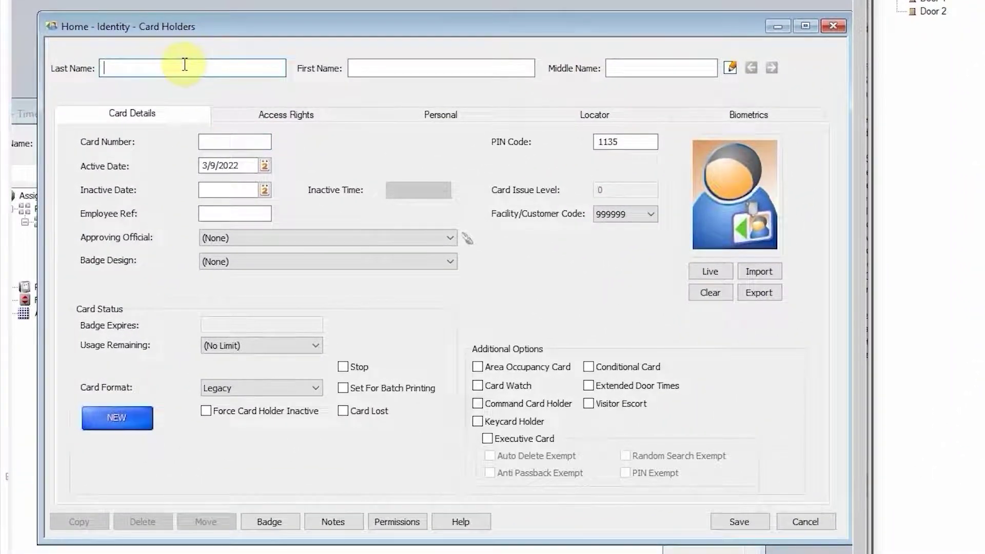
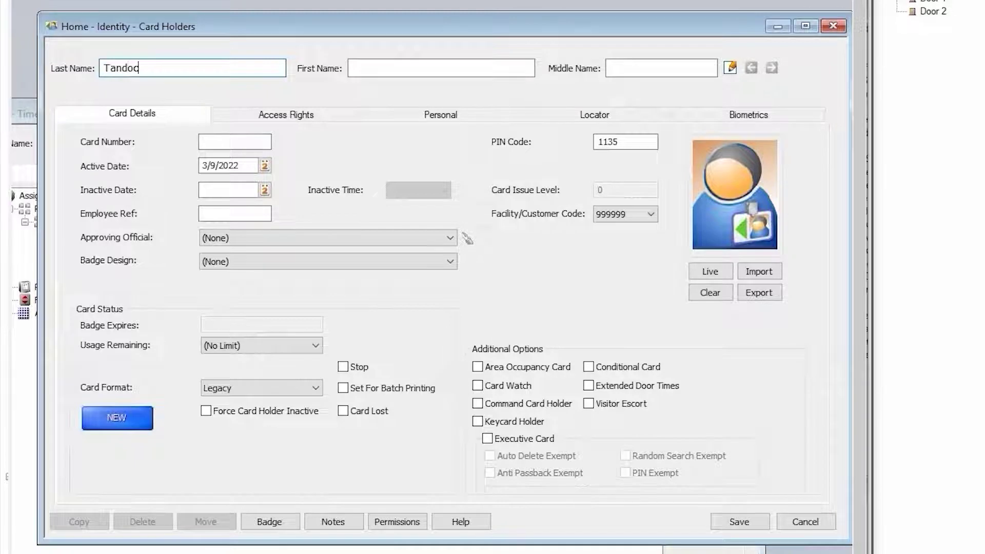
key("Tab")
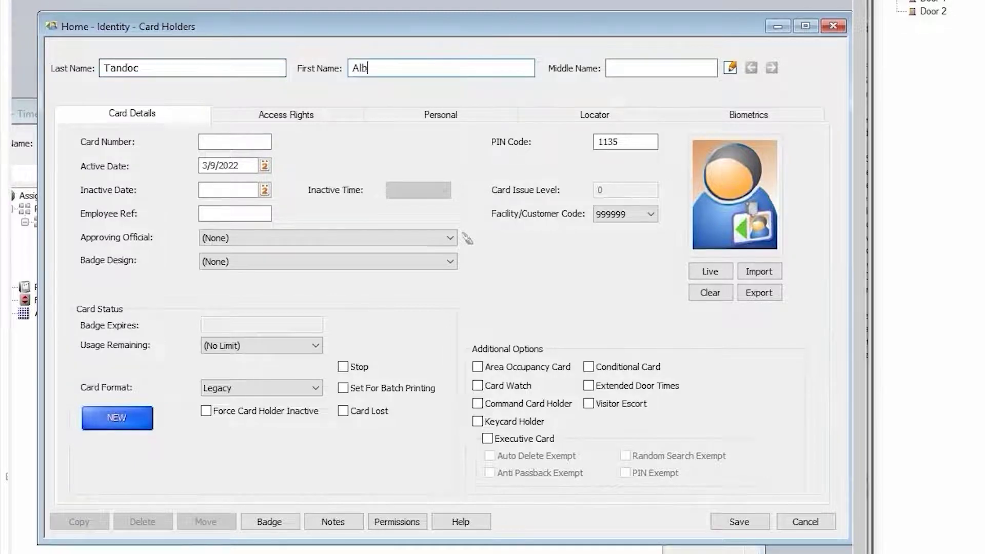
left_click(231, 141)
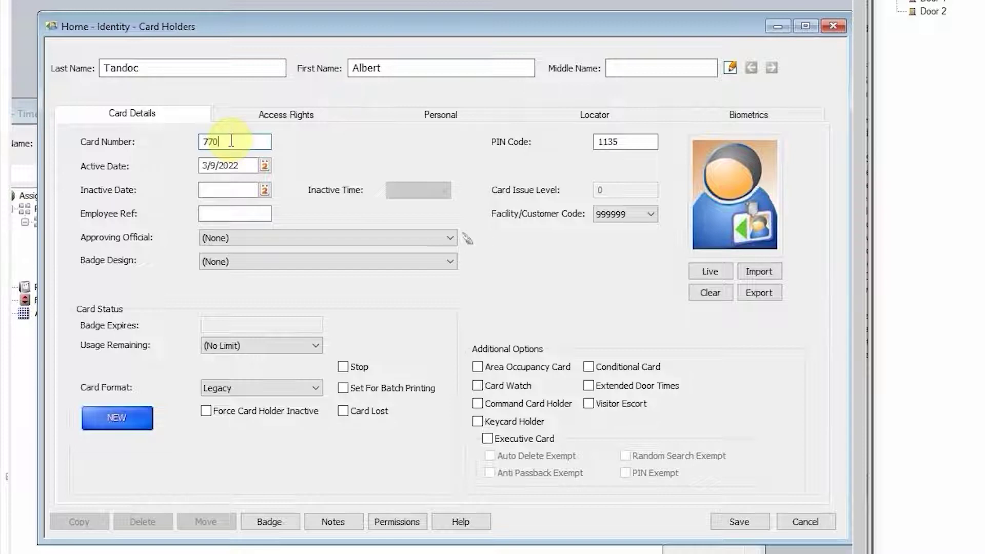
left_click(745, 522)
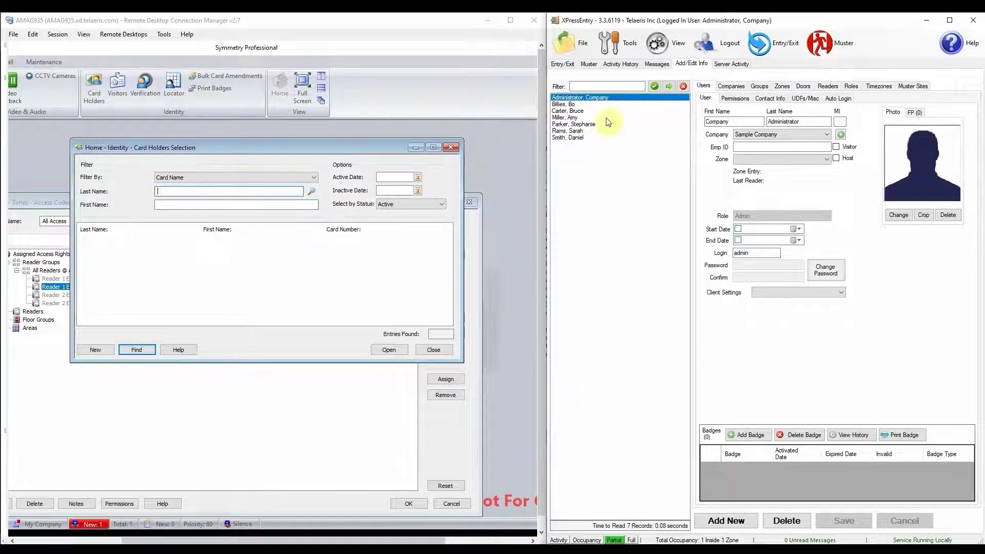
Open the new cardholder's record and import a sample portrait picture as their photo
left_click(311, 191)
double_click(132, 293)
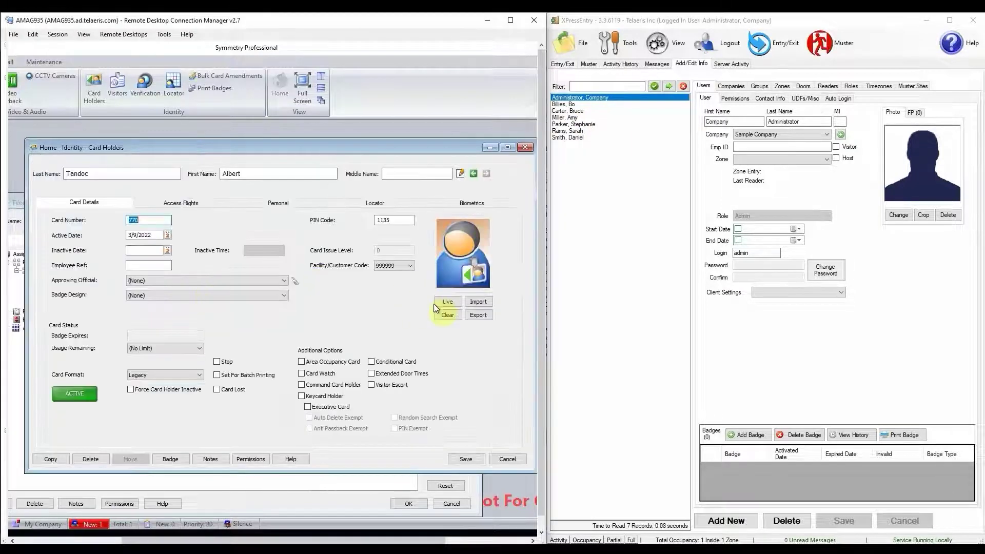
left_click(473, 301)
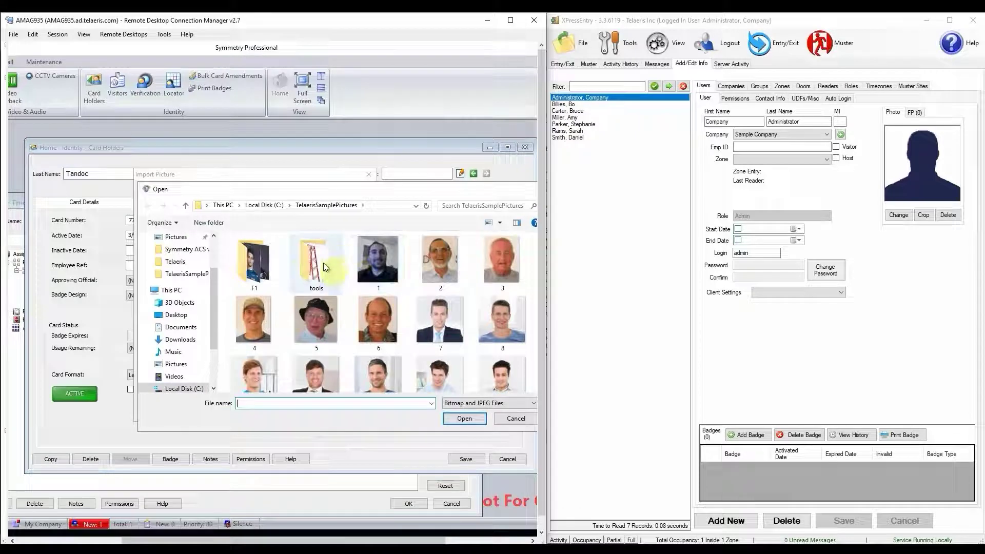
scroll(359, 283, "down", 3)
double_click(389, 297)
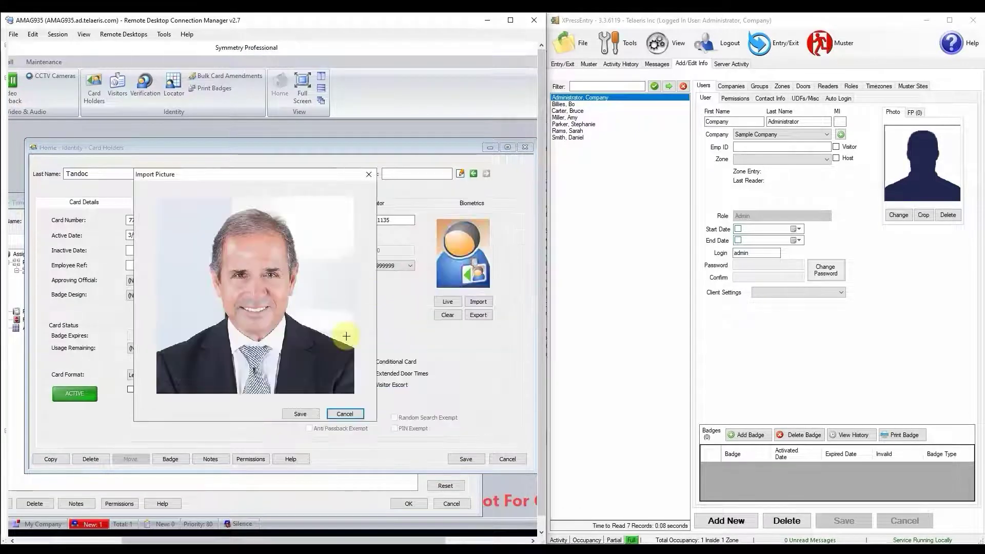
left_click(300, 414)
left_click(466, 458)
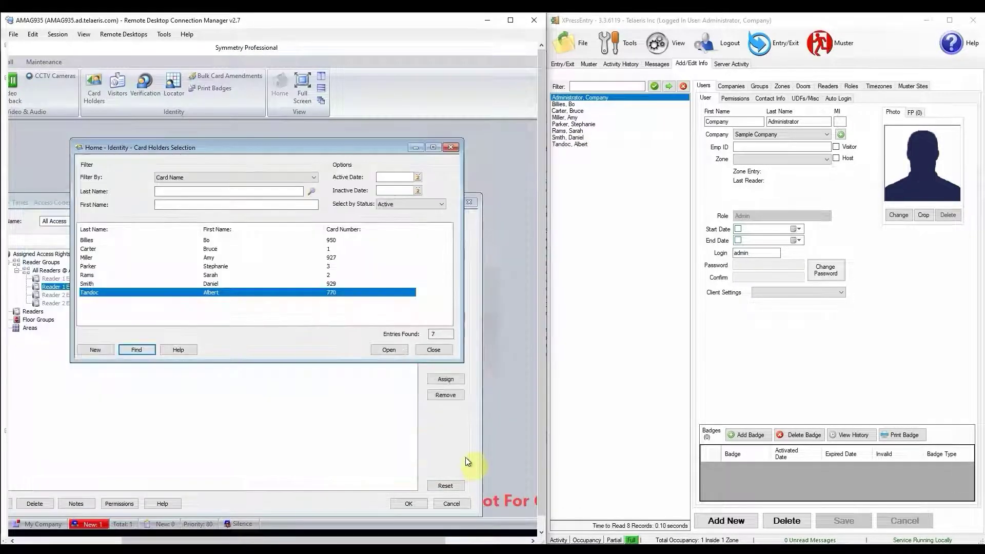
left_click(581, 145)
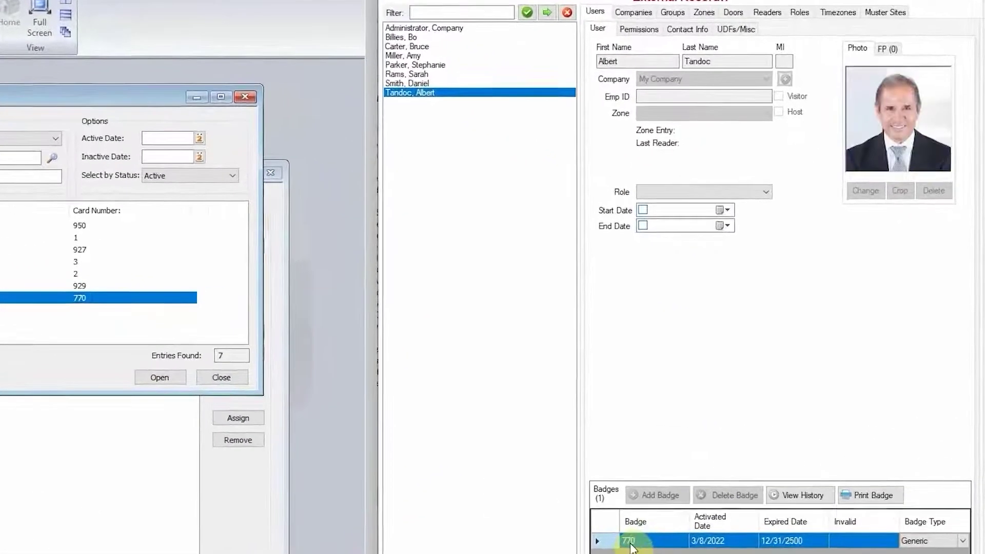
left_click(651, 542)
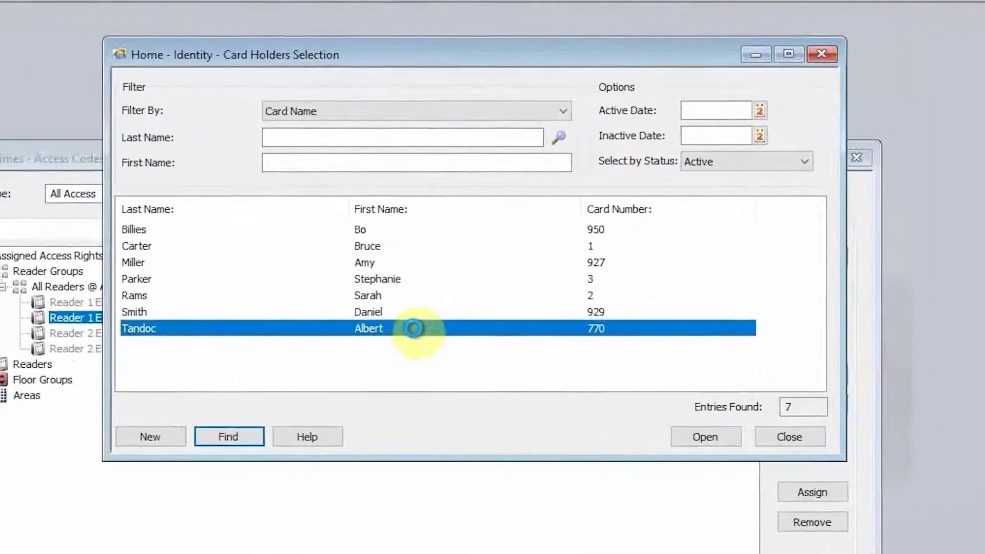
Assign the All Access code to the new cardholder and confirm it in XPressEntry's Permissions
double_click(414, 328)
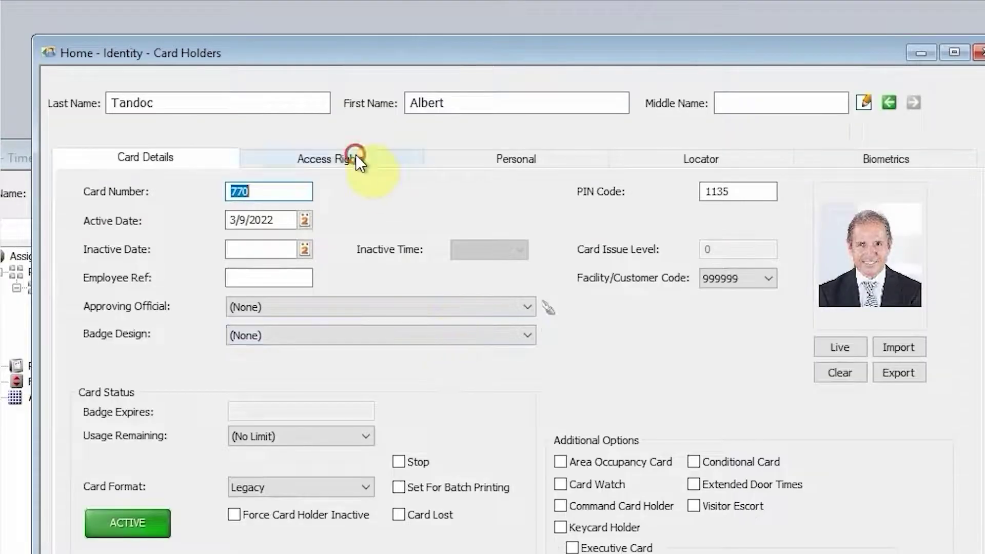
left_click(352, 159)
right_click(173, 230)
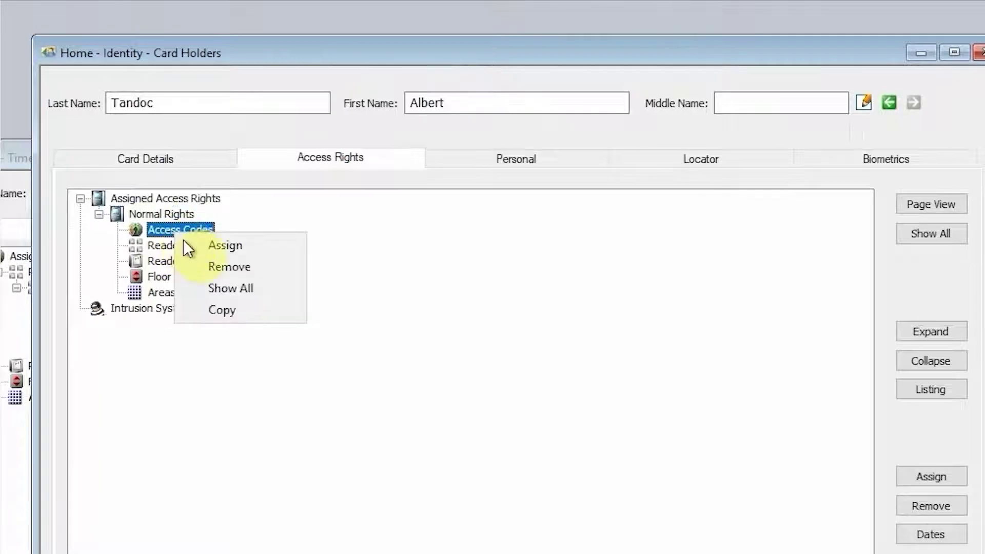
left_click(213, 245)
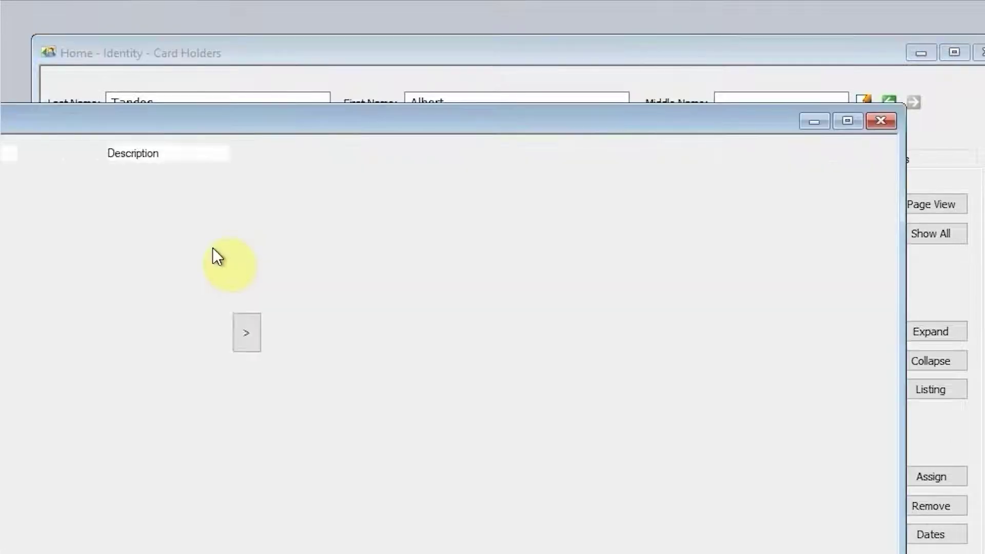
left_click_drag(320, 122, 580, 93)
left_click(508, 306)
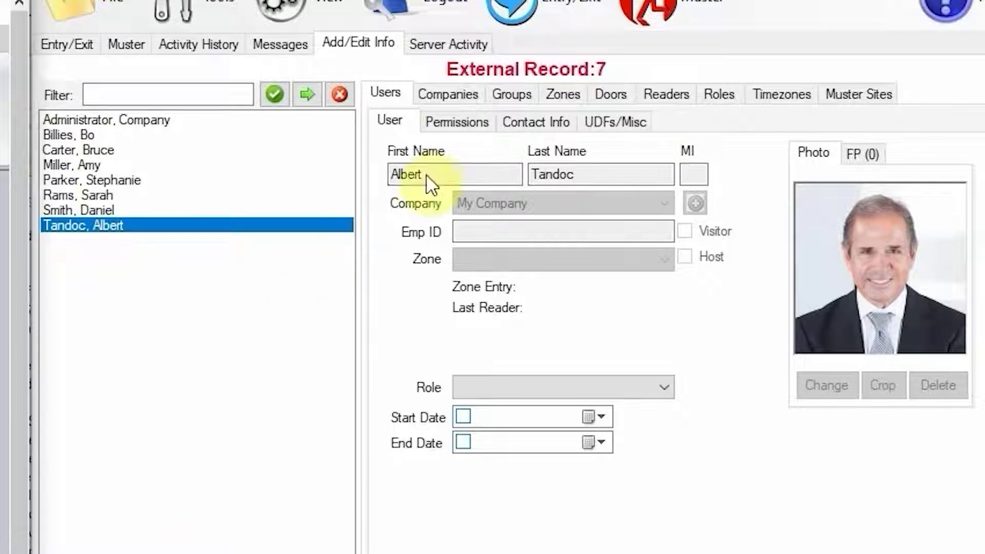
left_click(471, 118)
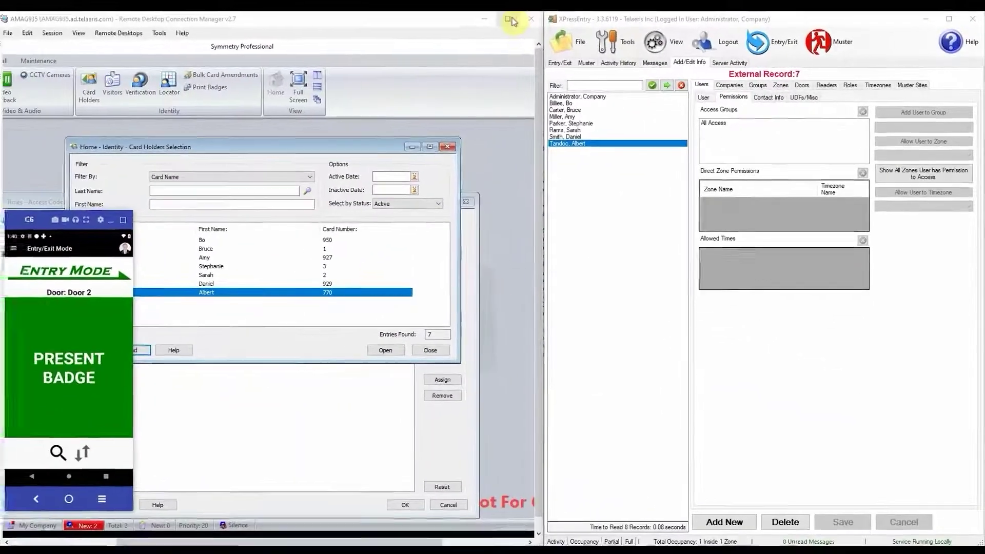
left_click(508, 20)
left_click(117, 82)
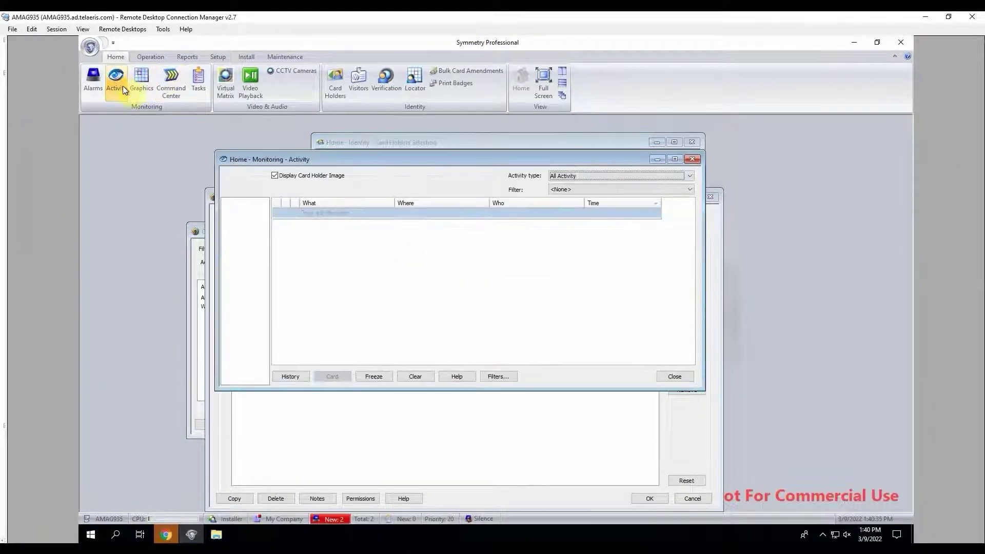
left_click(297, 379)
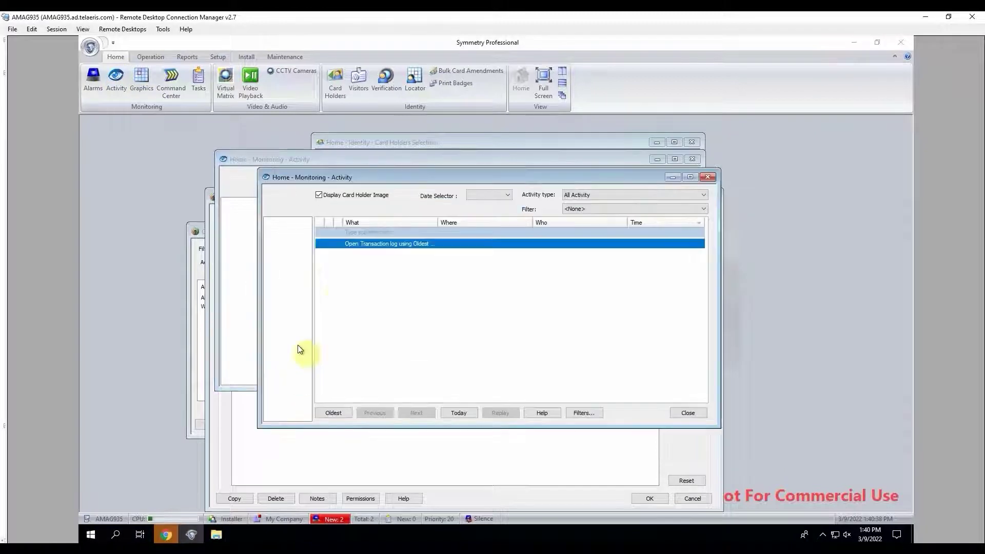
left_click(458, 412)
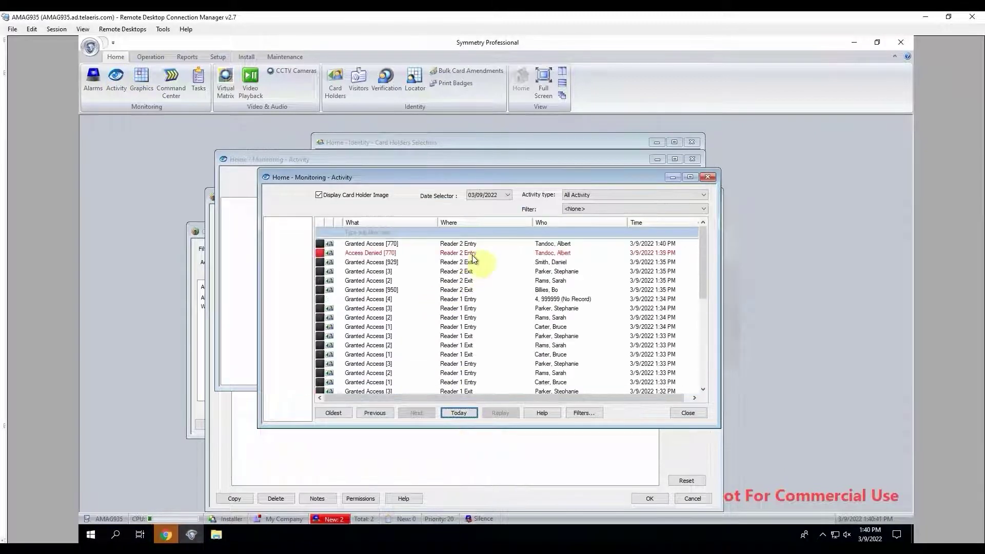
left_click(471, 255)
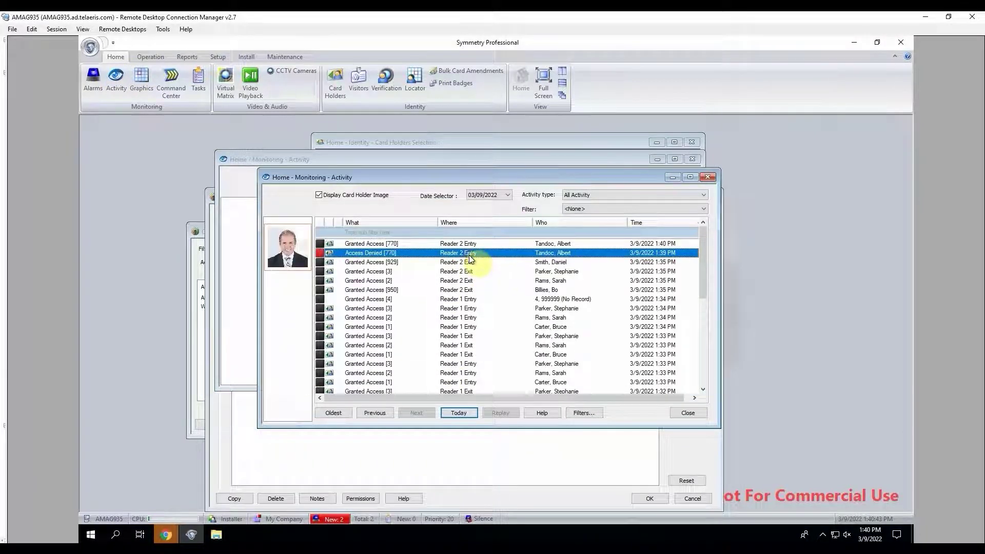